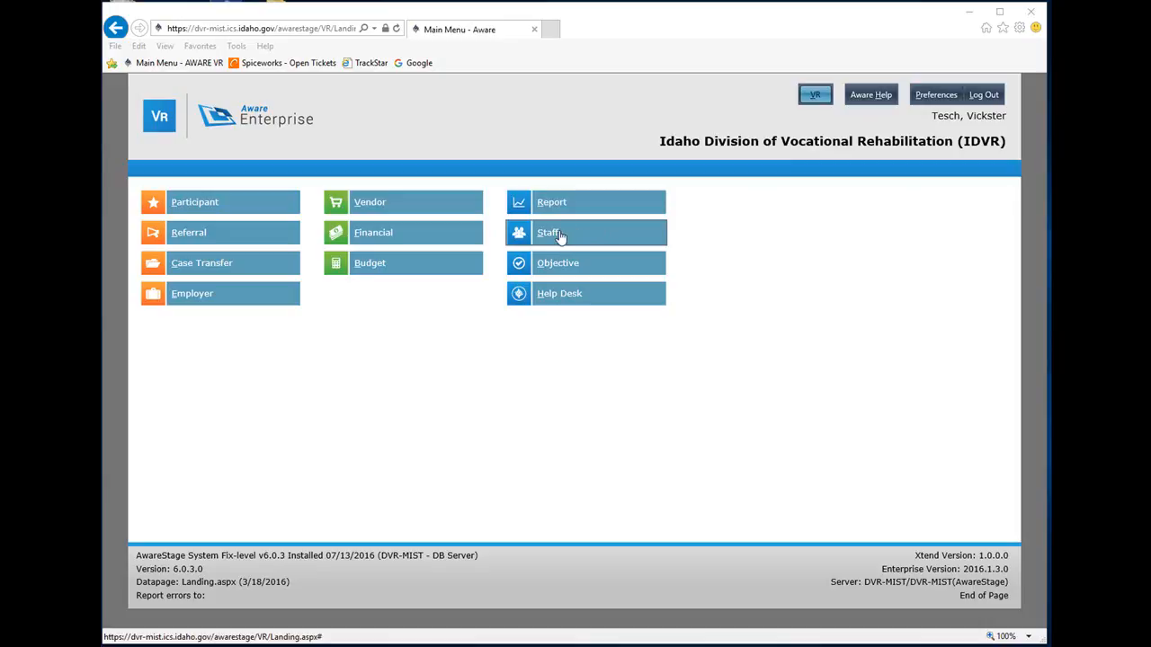
# Find the staff member by last name in the Staff module and open that person's Preferences page
pyautogui.click(560, 233)
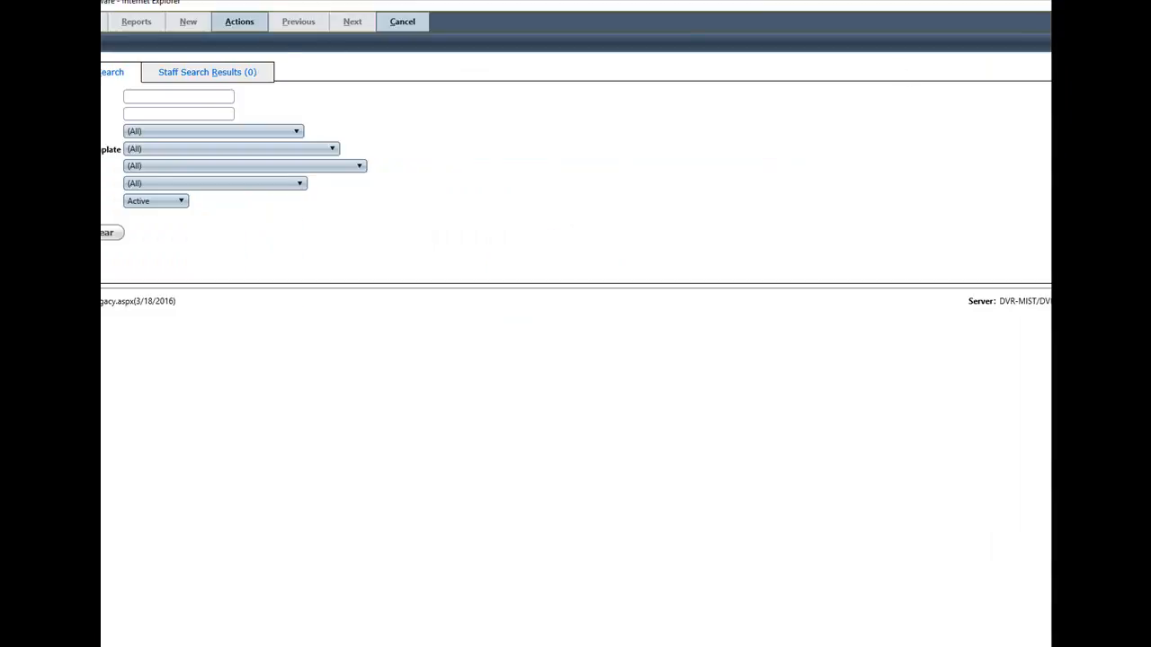
pyautogui.click(263, 117)
pyautogui.write('tesch')
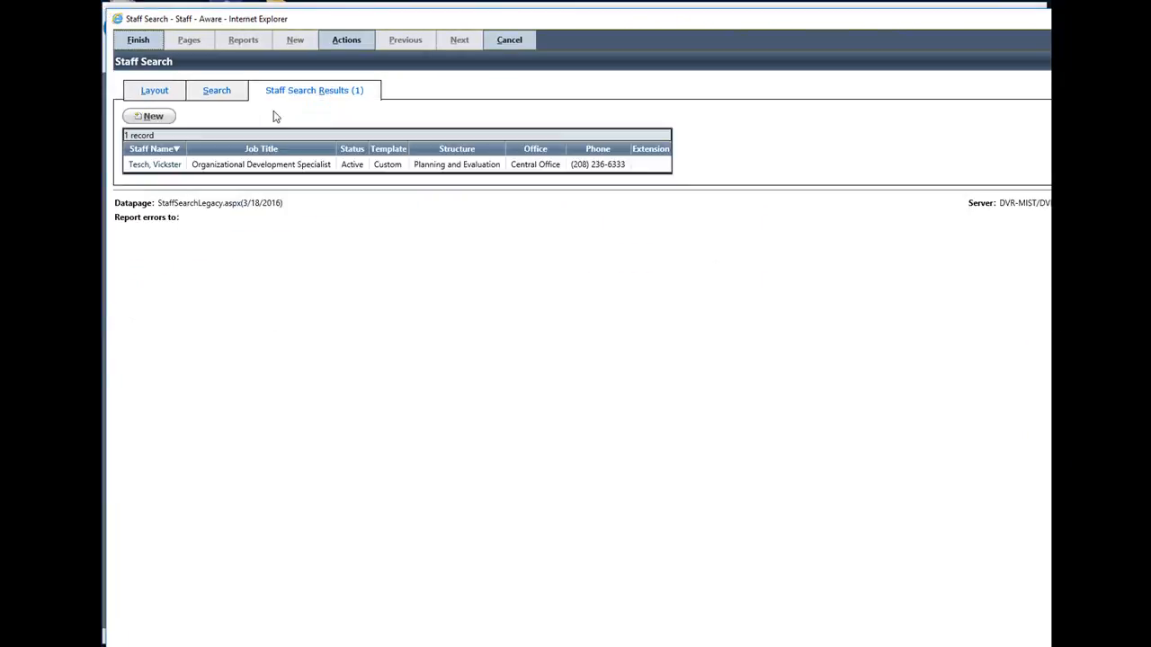
pyautogui.click(155, 167)
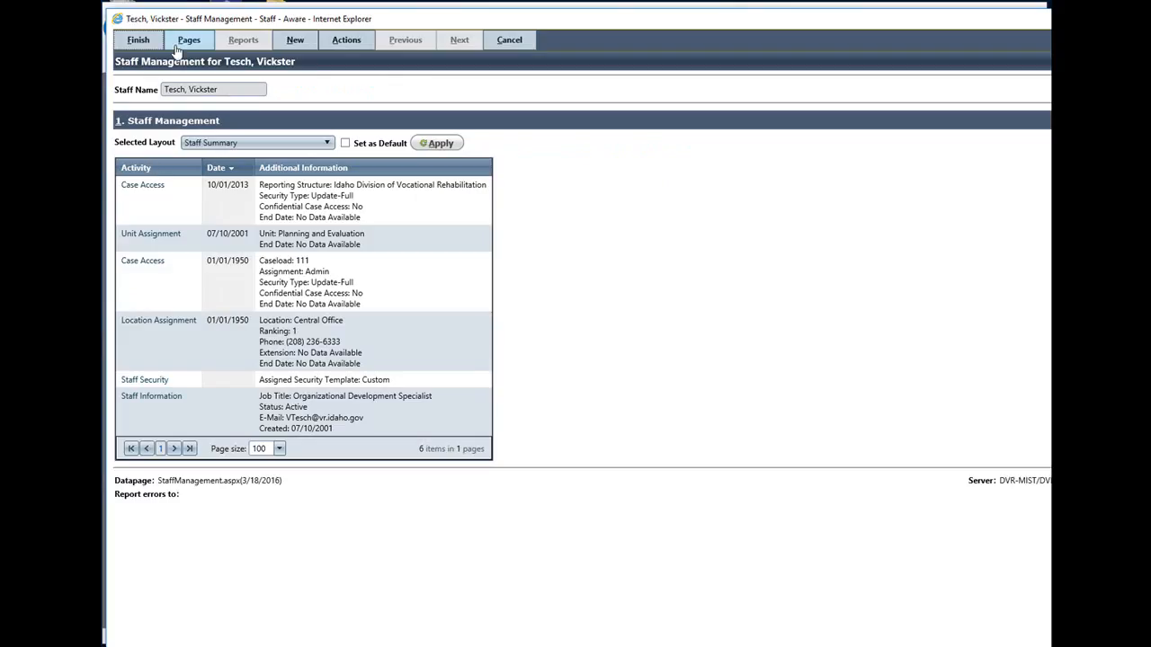
pyautogui.click(184, 42)
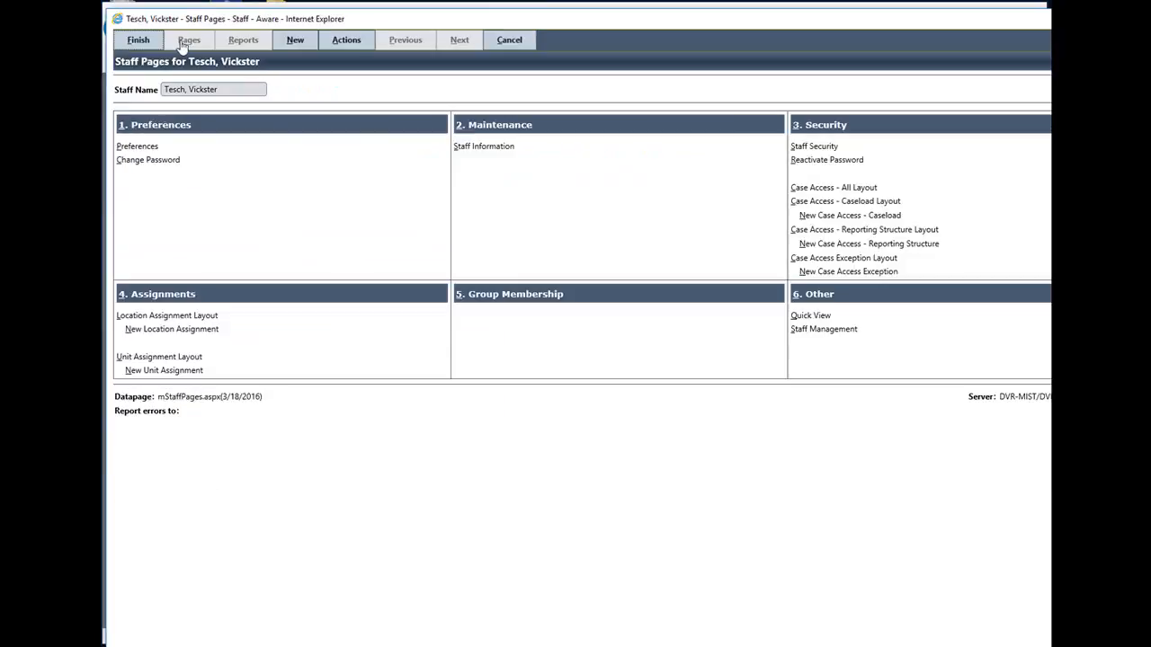
pyautogui.click(136, 146)
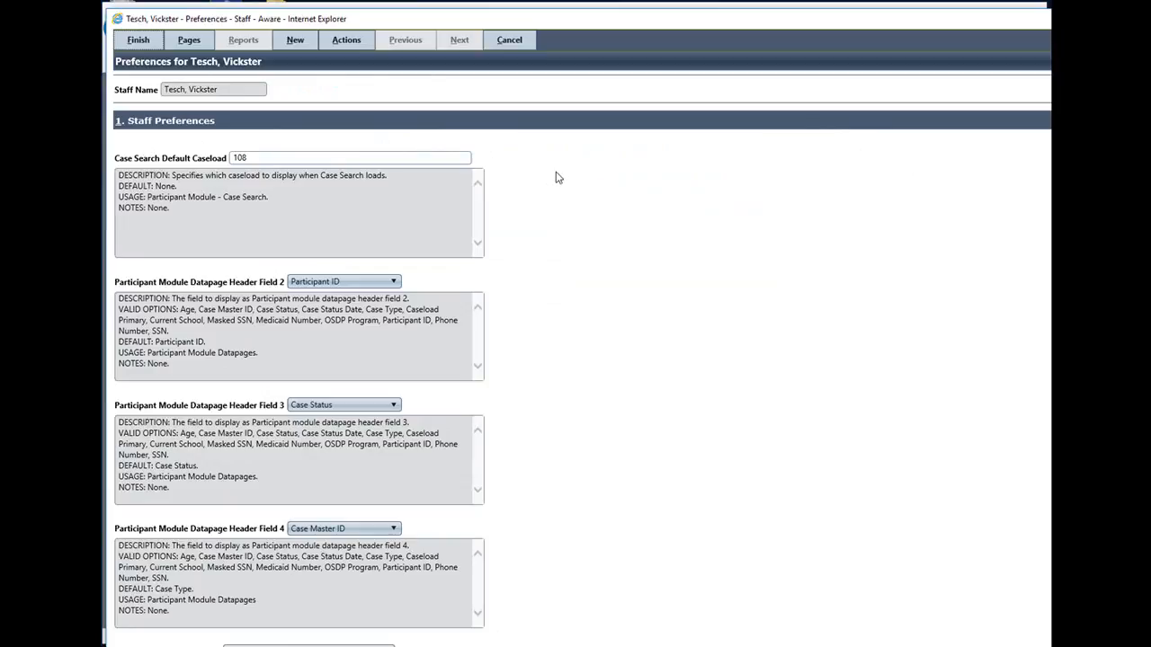
# Return from the staff preferences to the staff search and close the Staff module
pyautogui.click(348, 41)
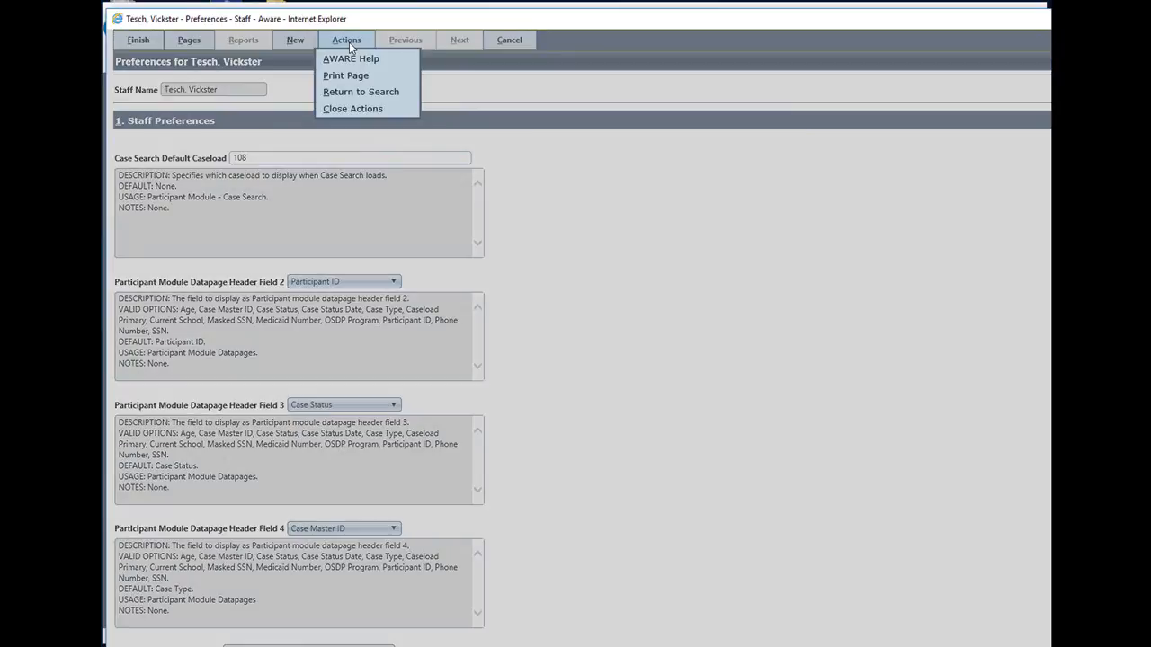
pyautogui.click(360, 91)
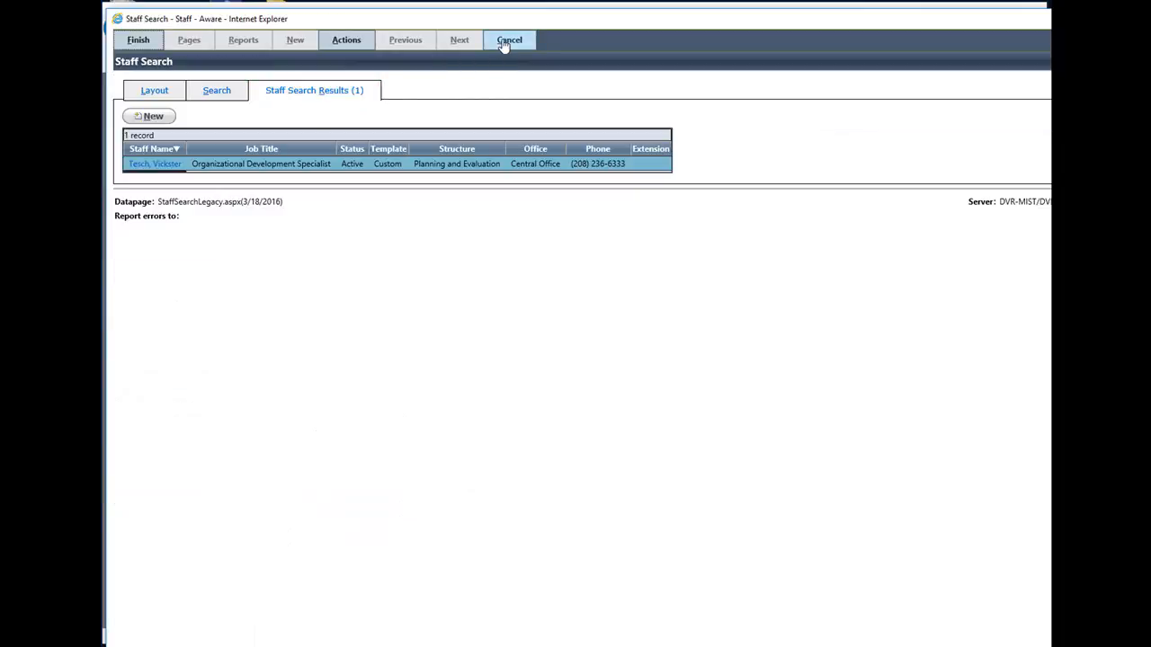
pyautogui.click(503, 40)
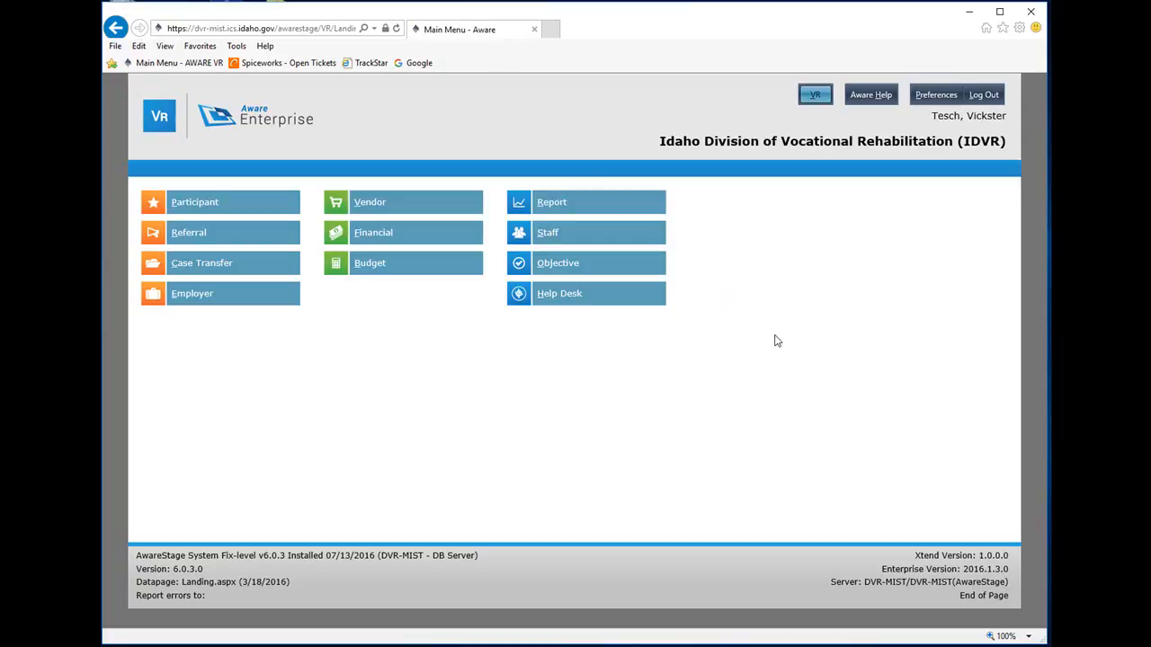
# Open the signed-in account's preferences directly and view the options for Participant Module Datapage Header Field 4
pyautogui.click(926, 106)
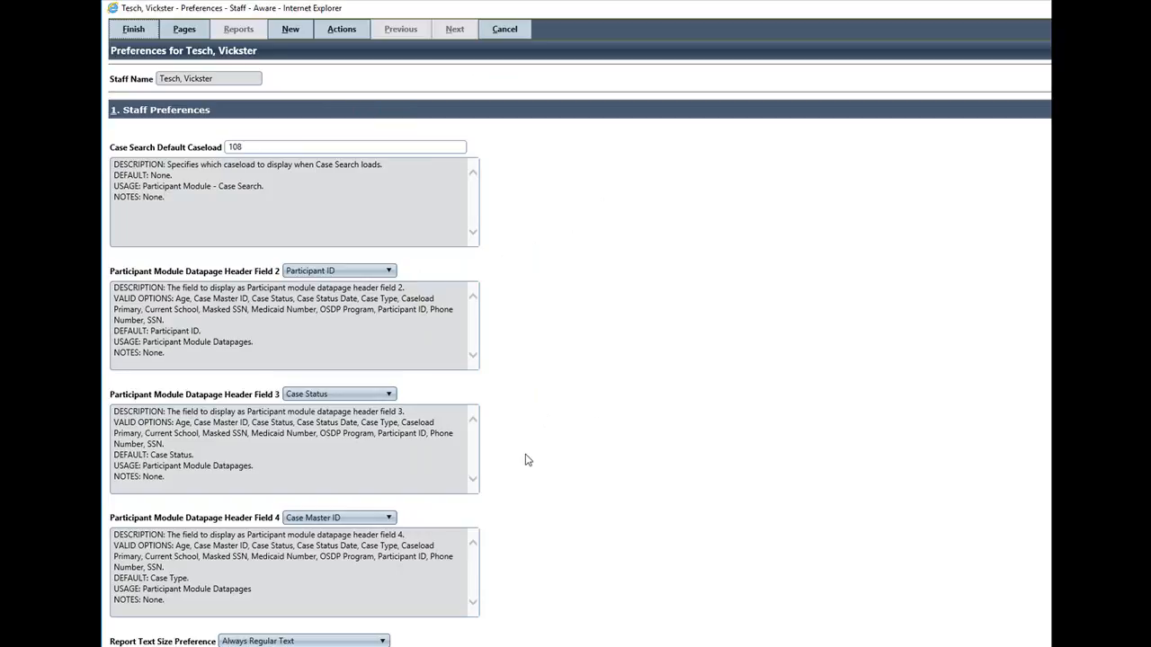
pyautogui.click(389, 520)
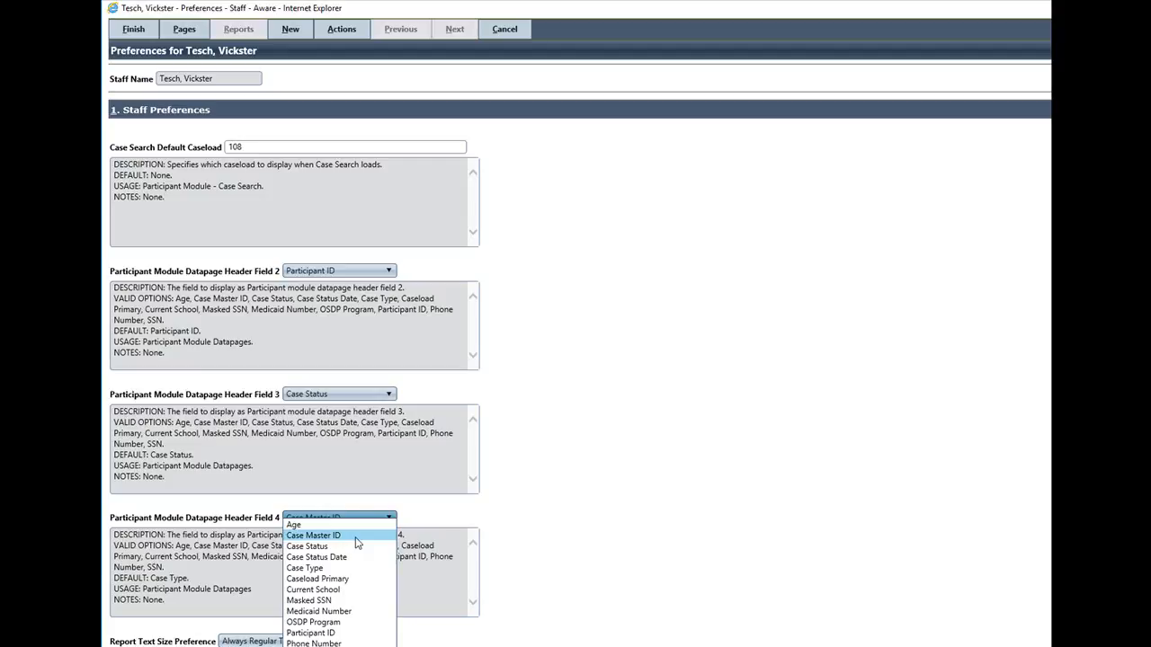
pyautogui.click(760, 517)
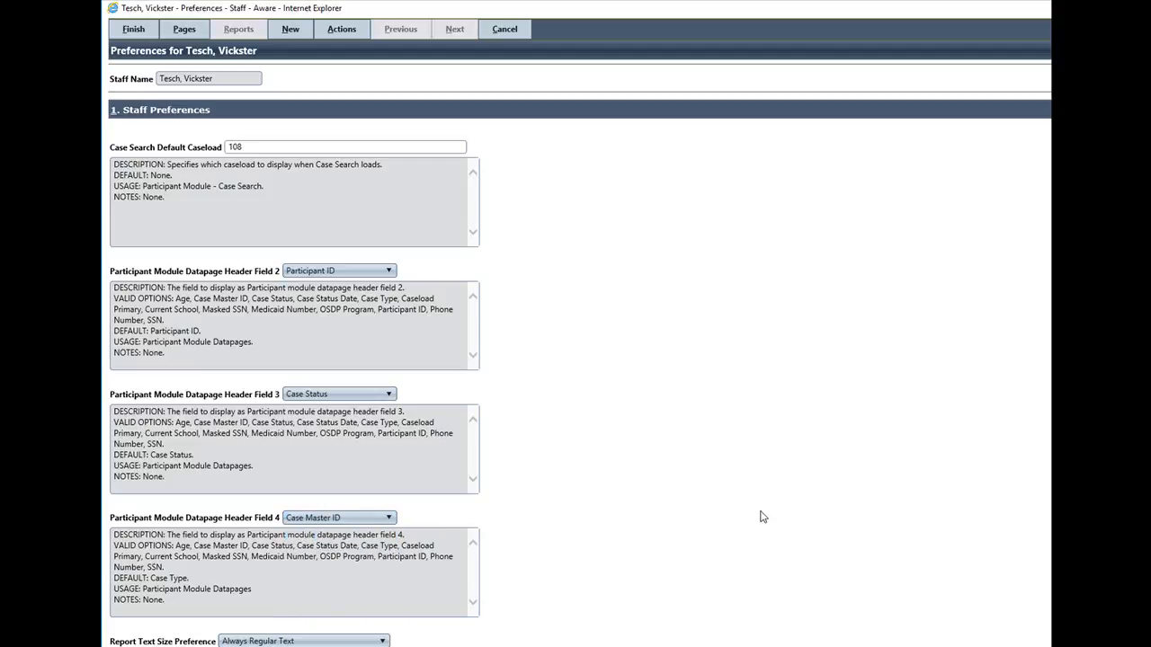
# Examine the remaining staff preferences, including report, default layout and authorization settings and the available Theme options
pyautogui.scroll(-3, 761, 517)
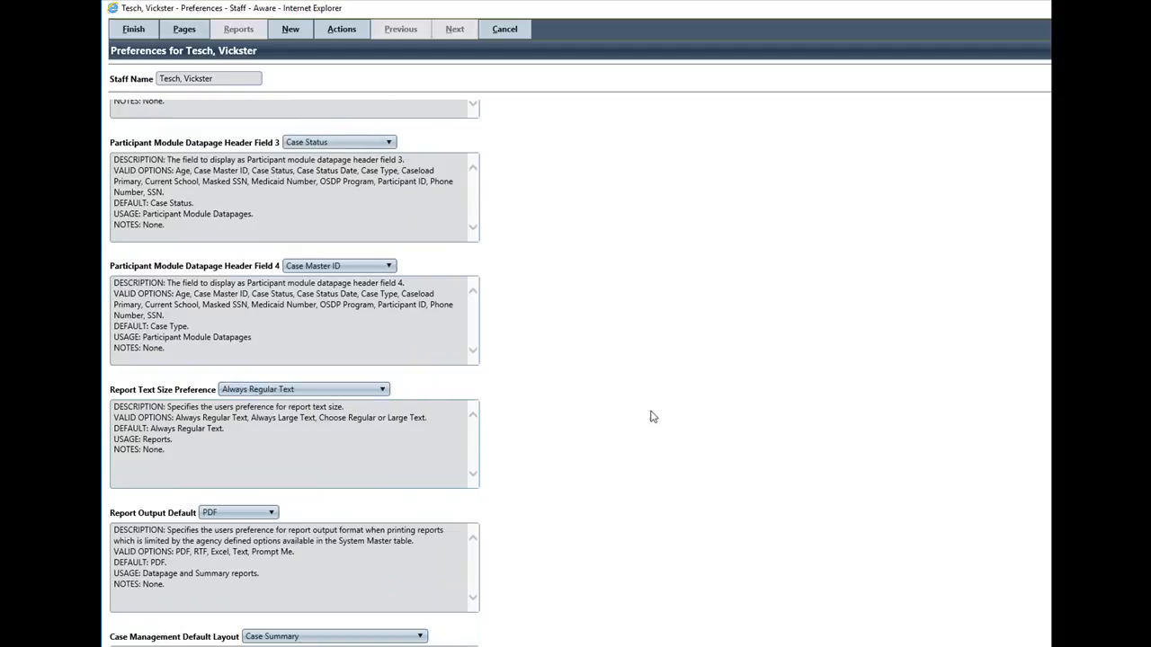
pyautogui.scroll(-9, 659, 416)
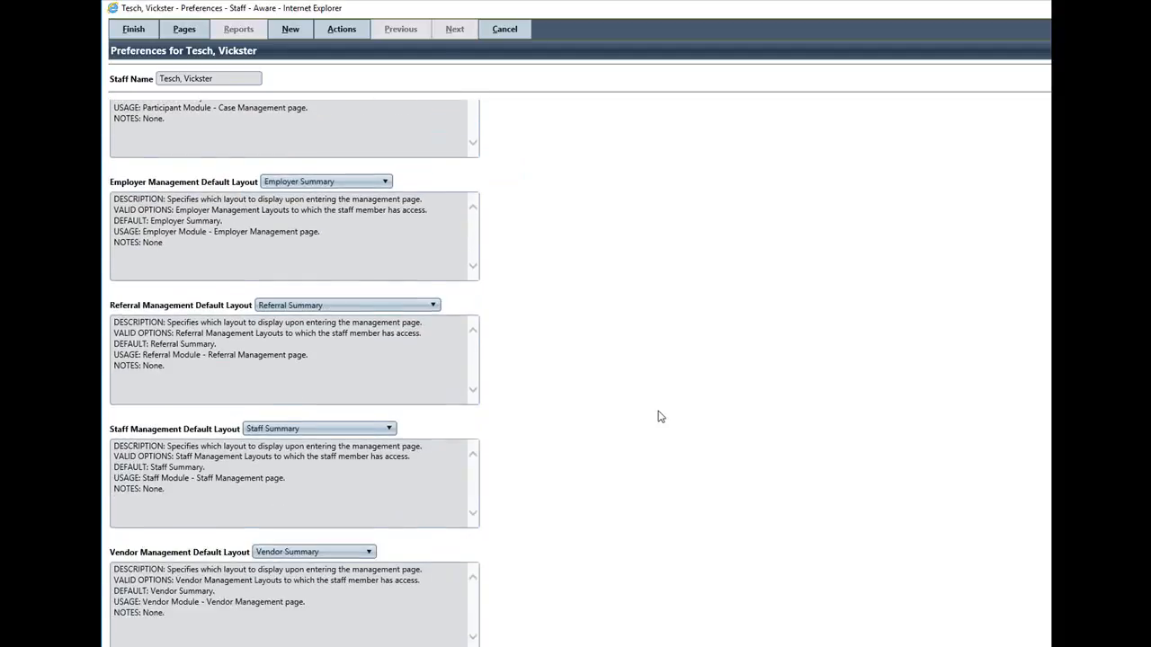
pyautogui.scroll(-6, 660, 417)
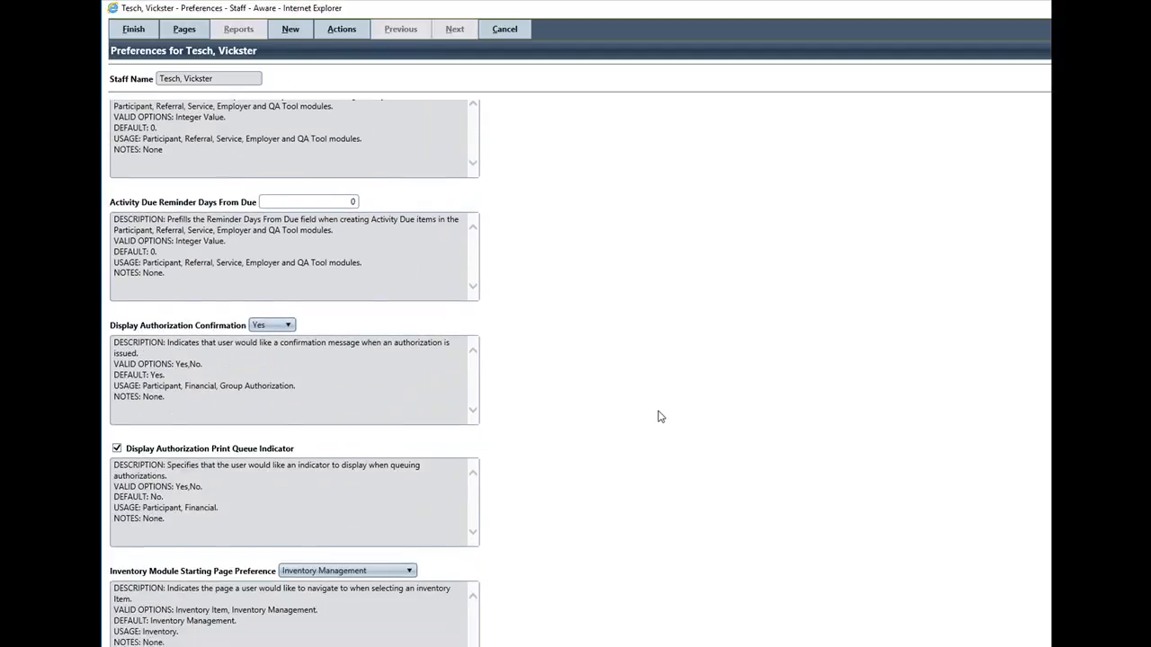
pyautogui.scroll(-2, 659, 416)
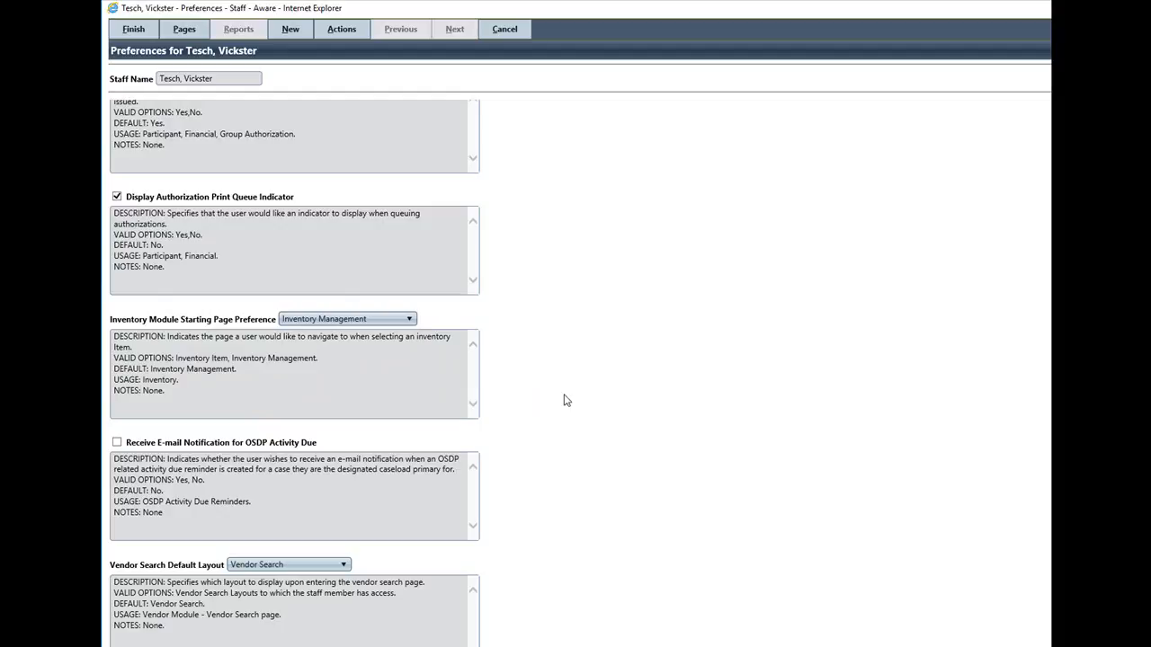
pyautogui.scroll(-5, 564, 400)
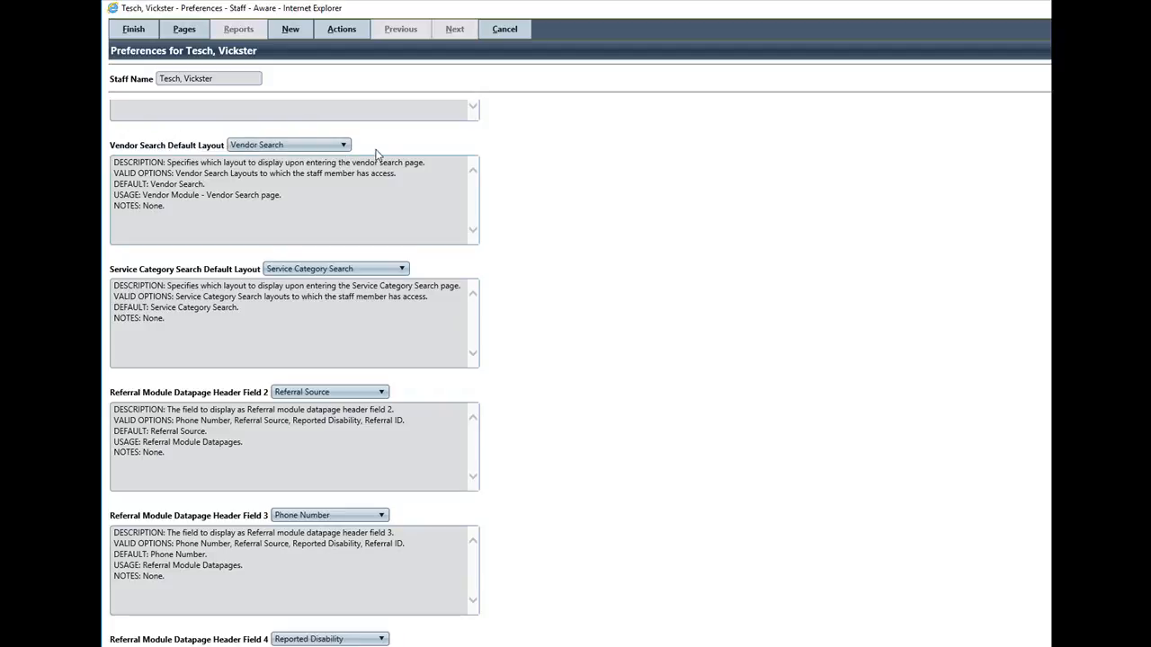
pyautogui.scroll(-3, 625, 297)
pyautogui.scroll(-8, 627, 298)
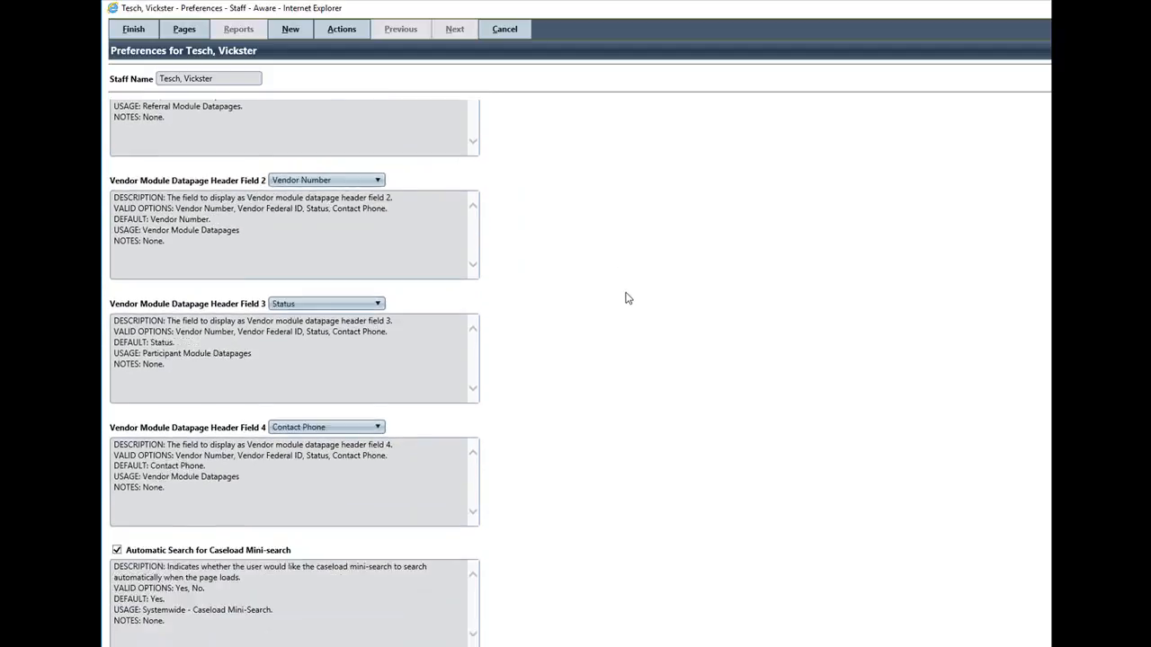
pyautogui.scroll(-5, 627, 298)
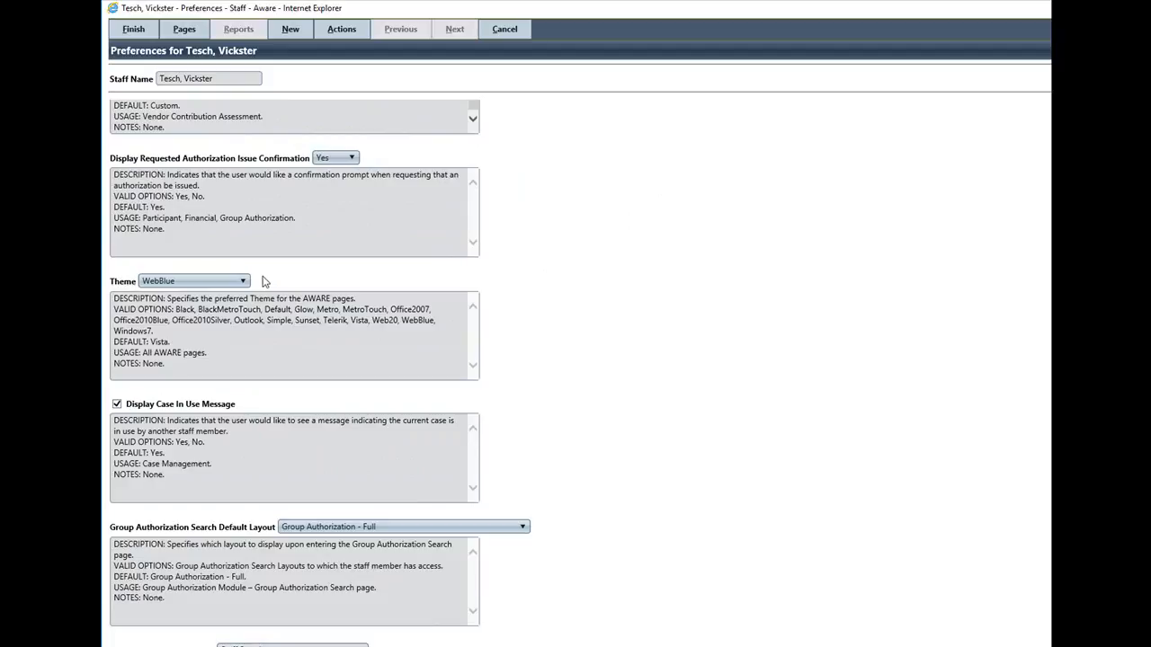
pyautogui.click(244, 282)
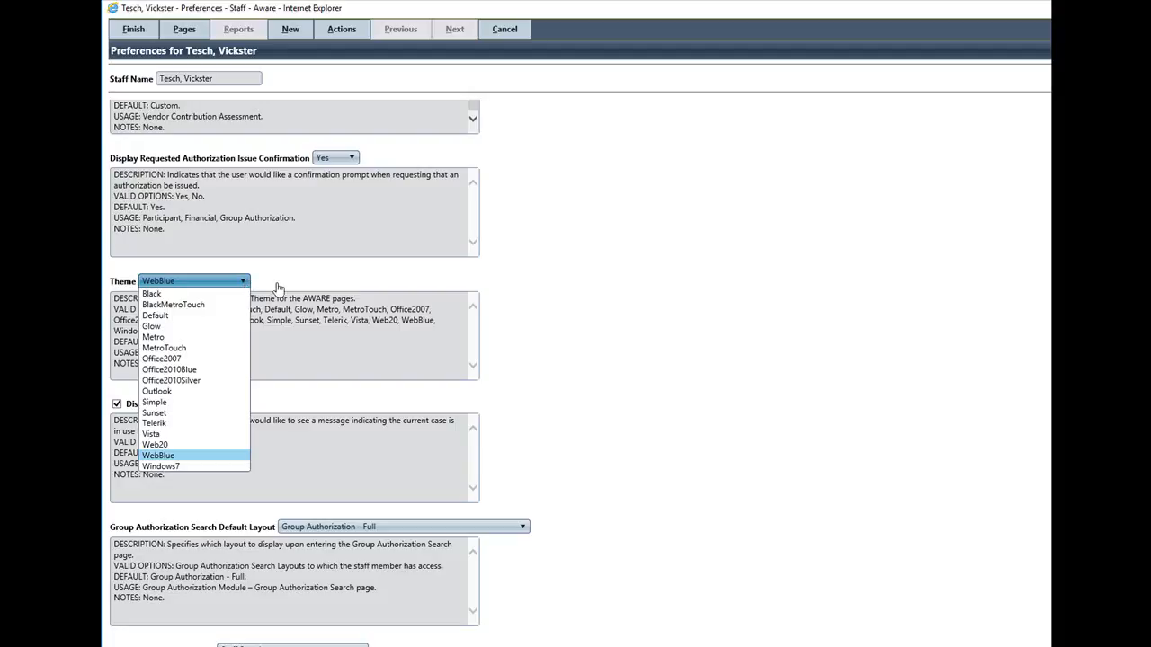
pyautogui.click(677, 343)
pyautogui.scroll(-5, 678, 345)
pyautogui.scroll(-15, 680, 346)
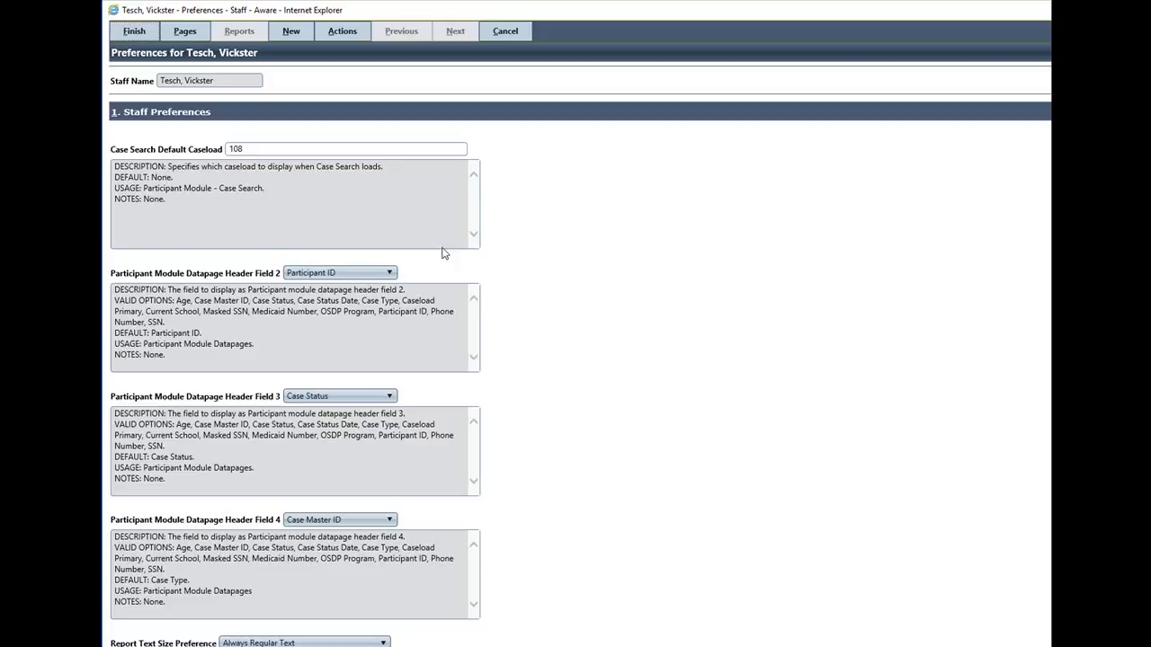
# Set Participant Module Datapage Header Field 2 to Phone Number and the Theme to BlackMetroTouch
pyautogui.click(389, 273)
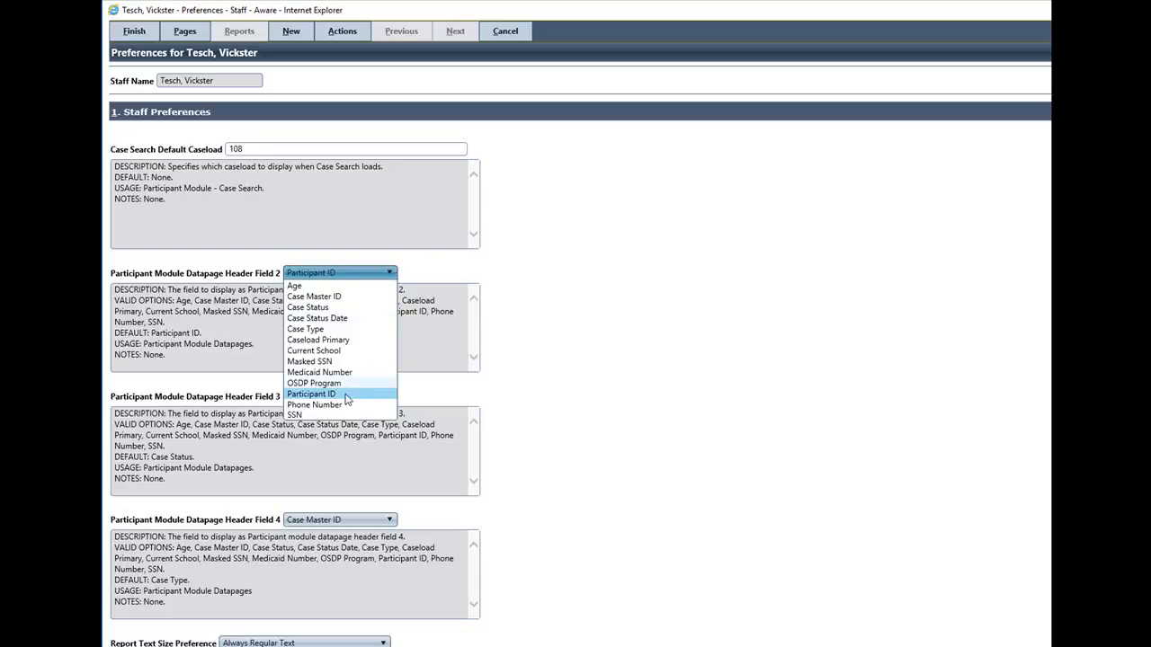
pyautogui.click(326, 406)
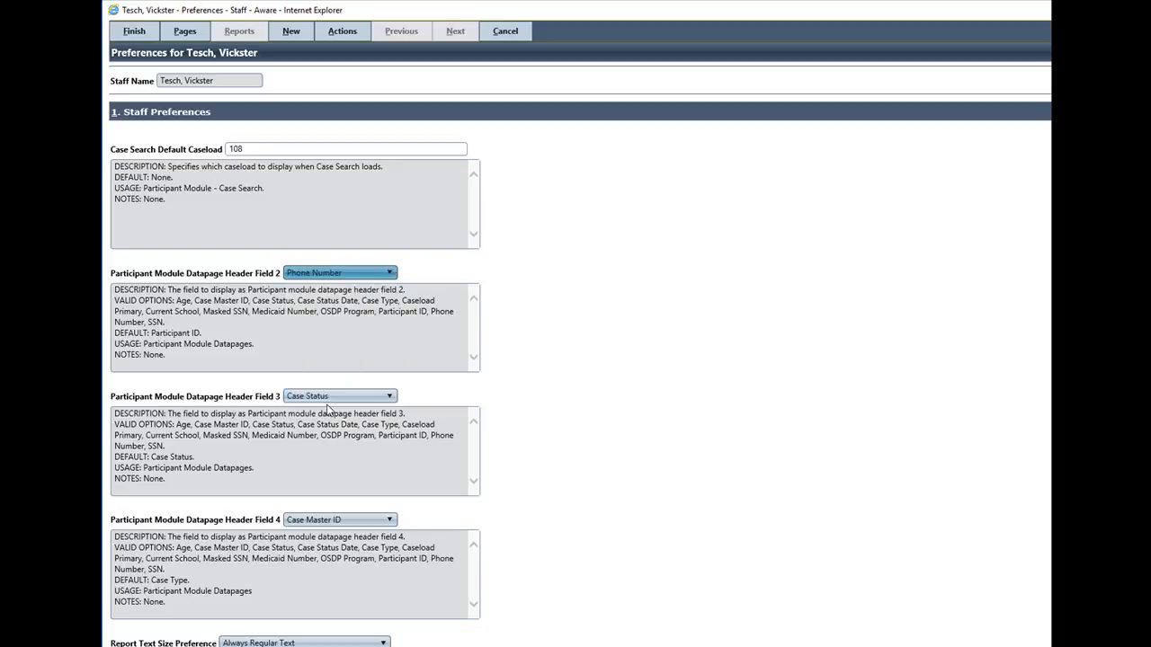
pyautogui.scroll(-12, 602, 409)
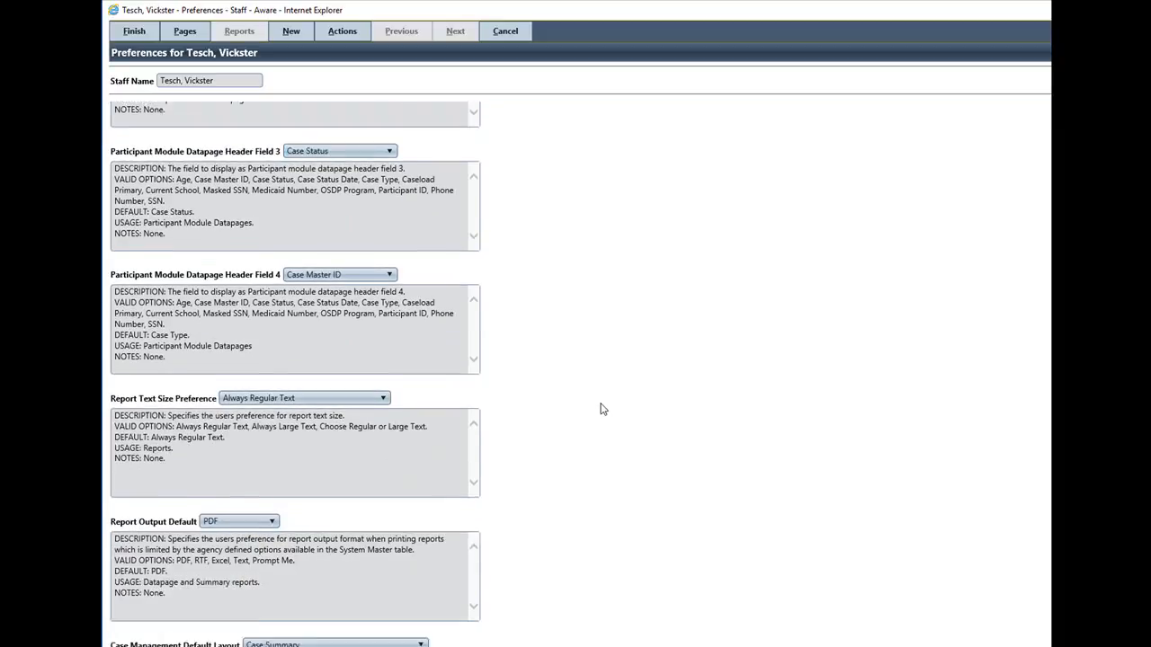
pyautogui.scroll(-8, 603, 409)
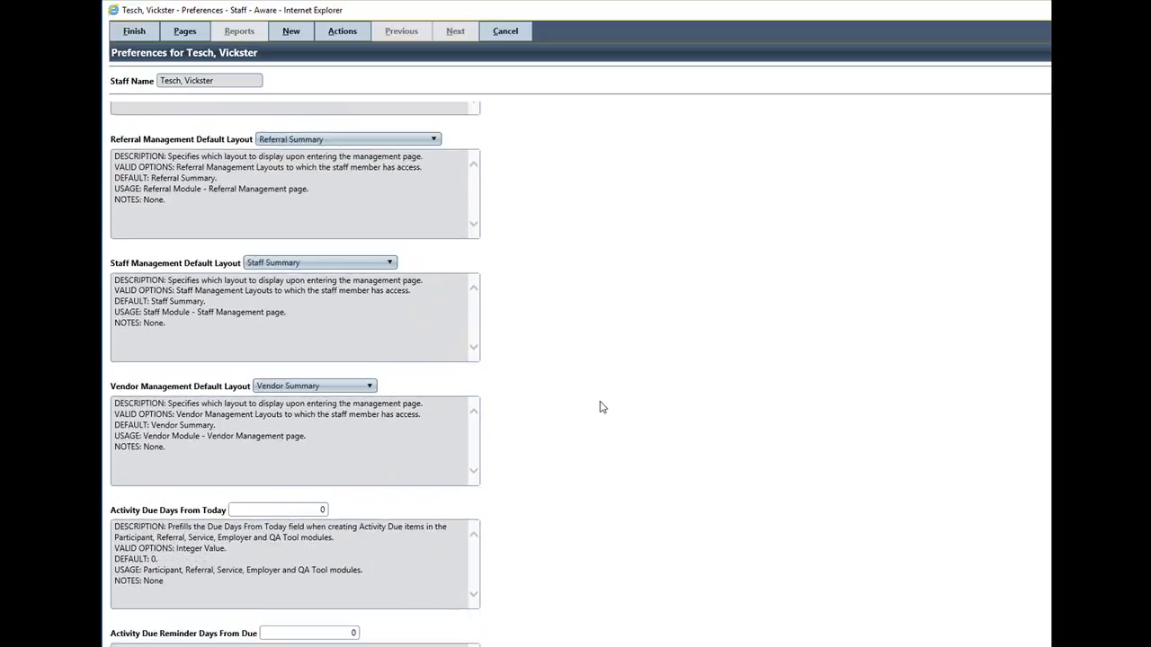
pyautogui.scroll(-10, 603, 407)
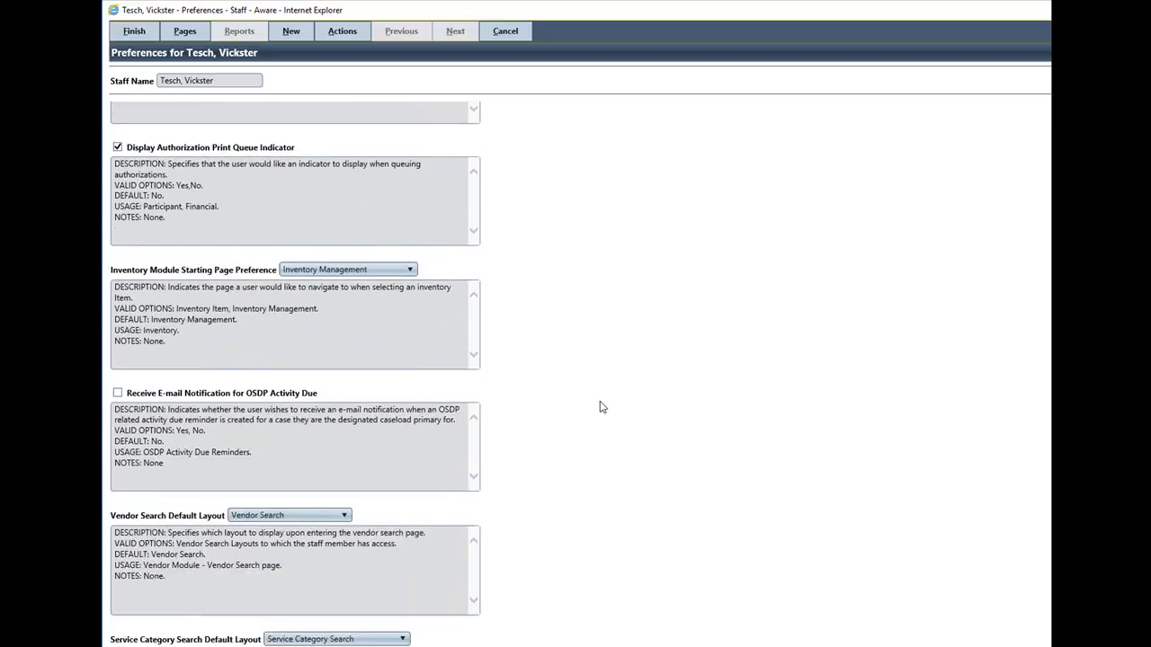
pyautogui.scroll(-10, 602, 407)
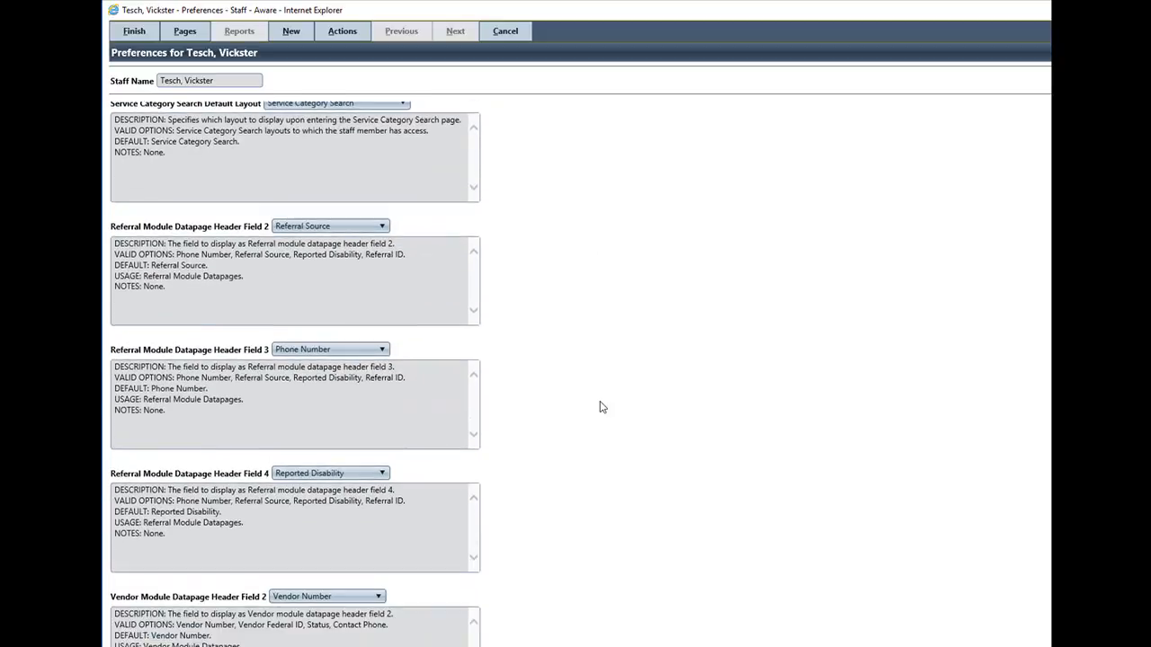
pyautogui.scroll(-8, 602, 407)
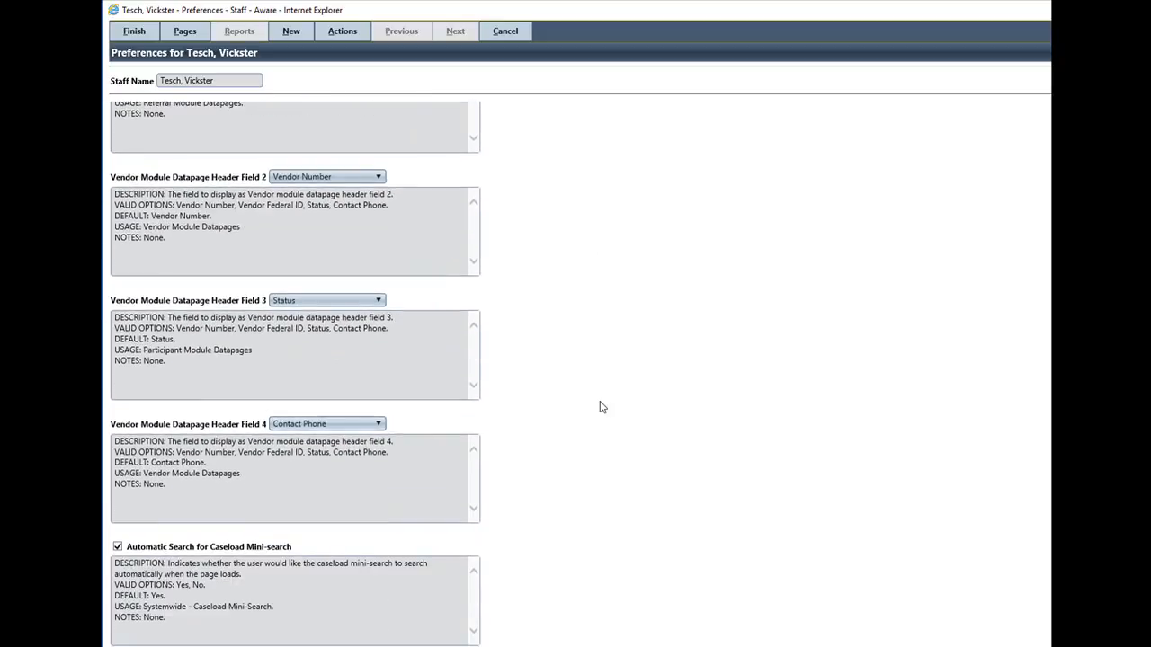
pyautogui.scroll(-5, 602, 407)
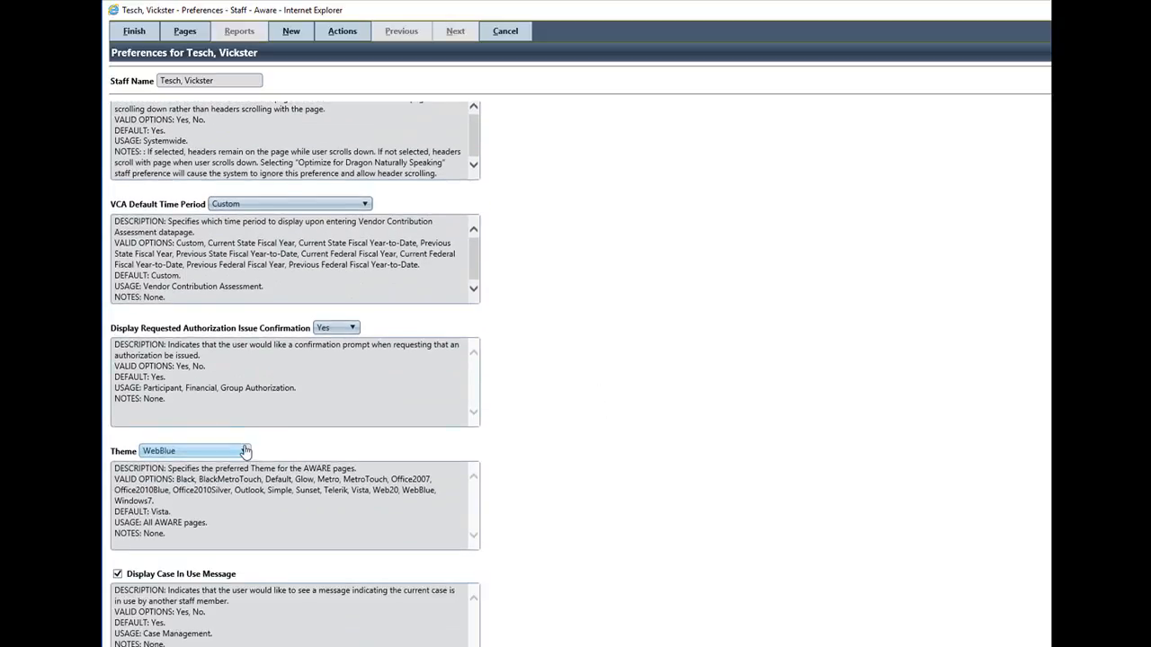
pyautogui.click(243, 451)
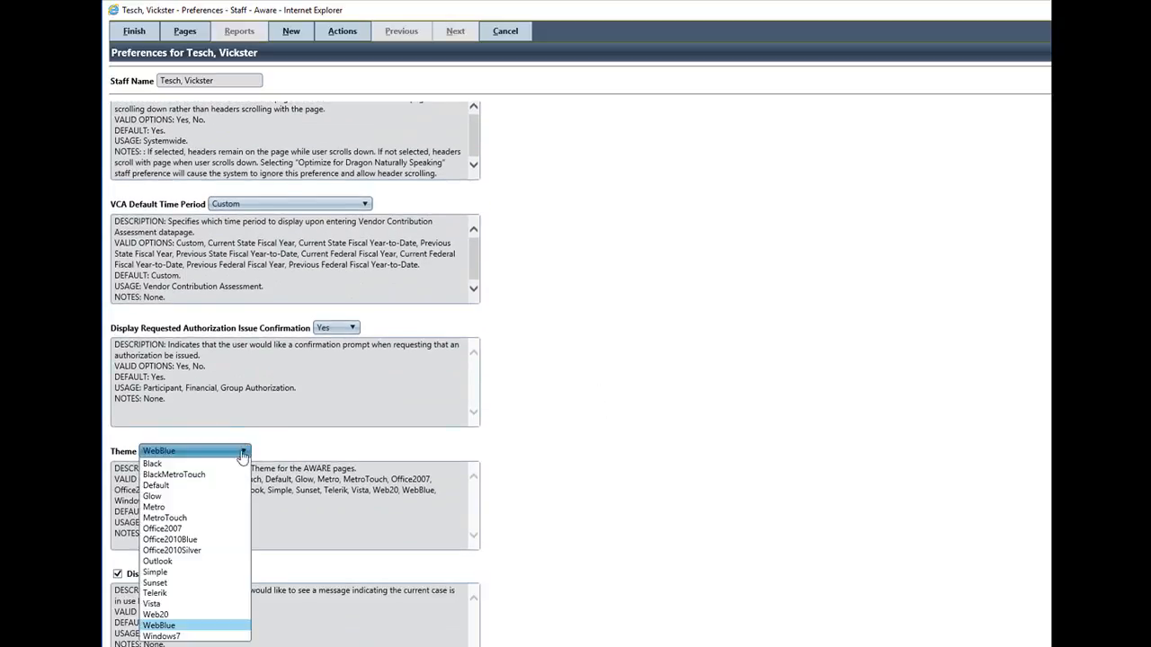
pyautogui.click(192, 476)
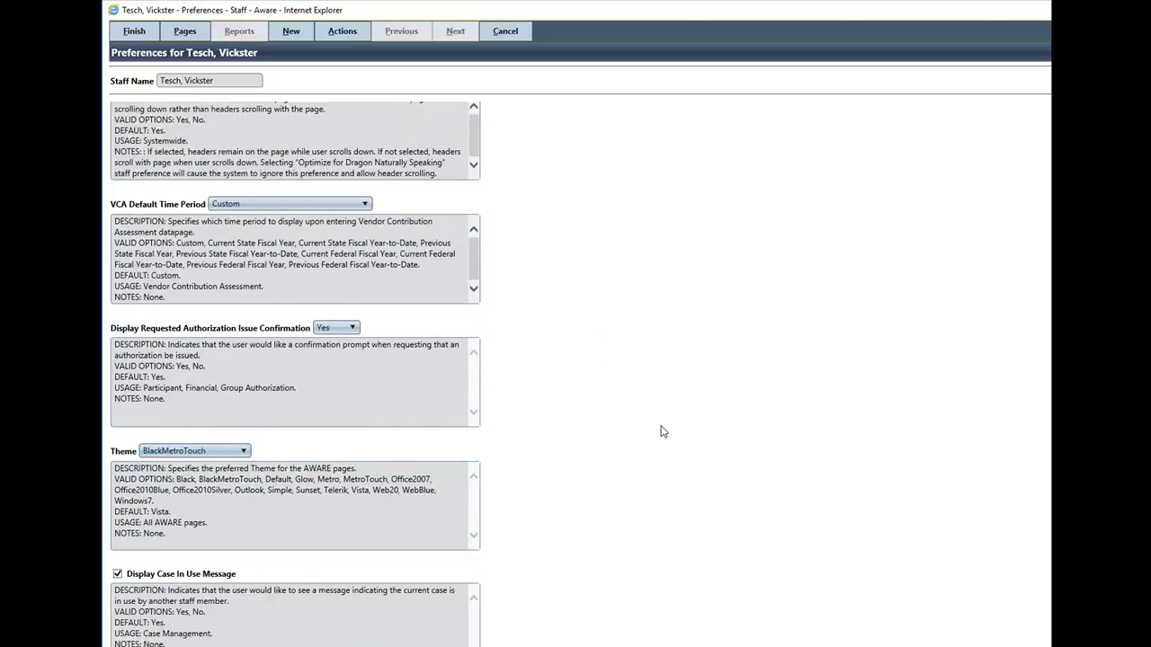
# Review the last preferences, including Use Legacy Search Page, and save the changed staff preferences
pyautogui.scroll(-10, 661, 432)
pyautogui.scroll(-10, 661, 432)
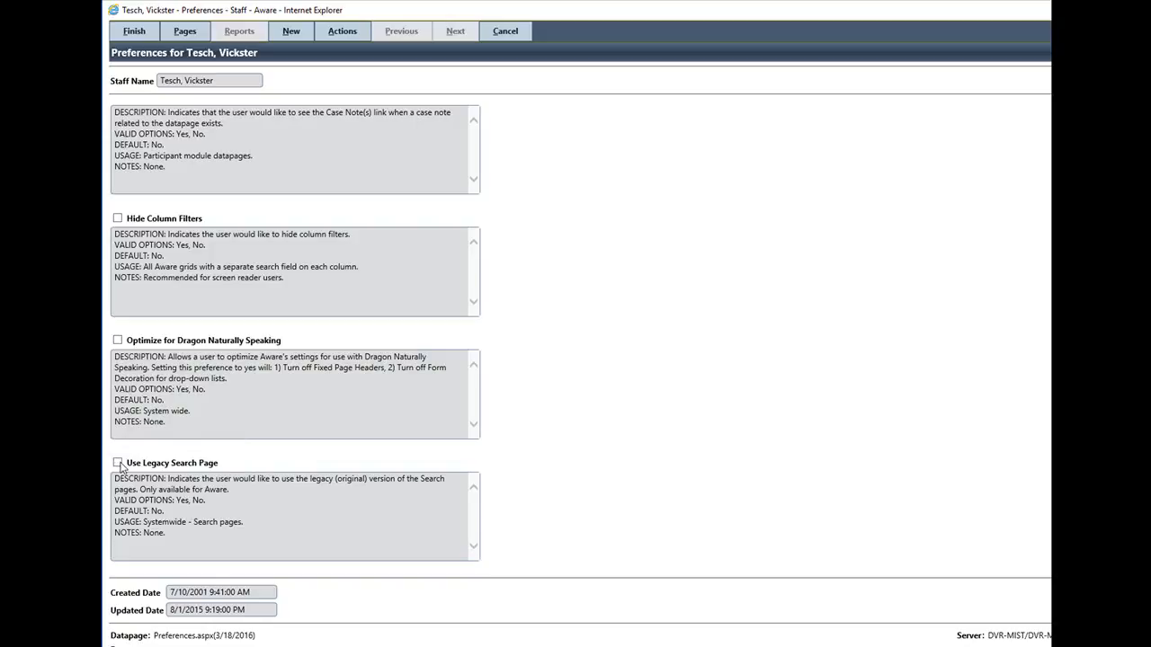
pyautogui.click(134, 33)
pyautogui.click(134, 33)
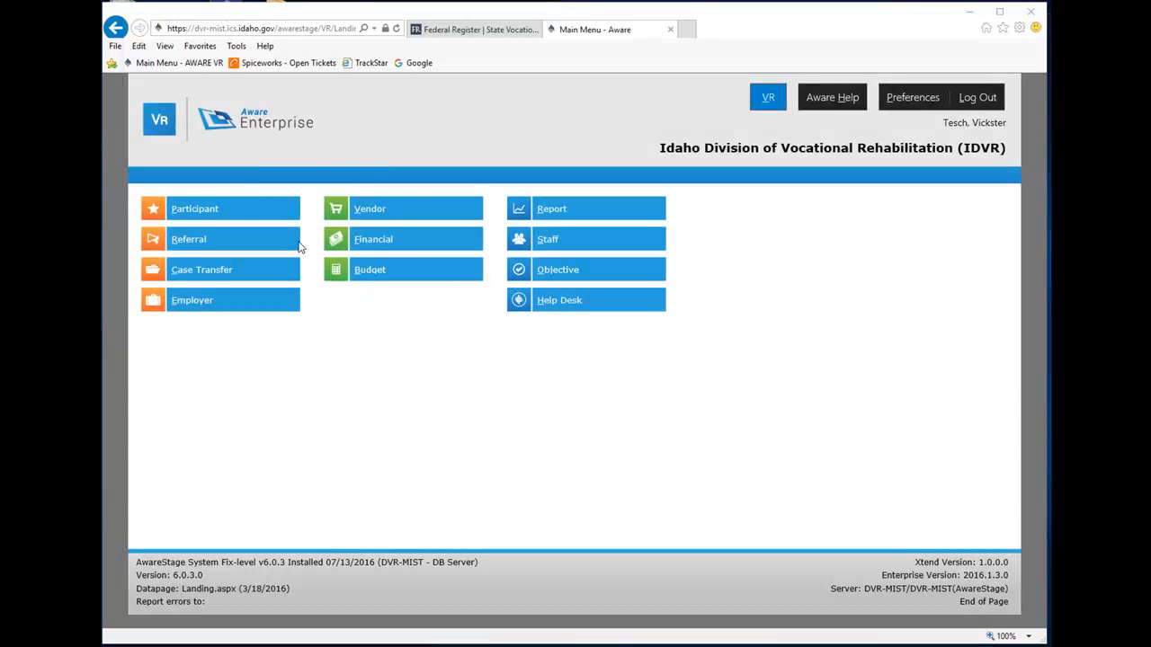
# Open the Participant module's Case Search and view the filter options for the Participant Name and Participant ID columns
pyautogui.click(217, 208)
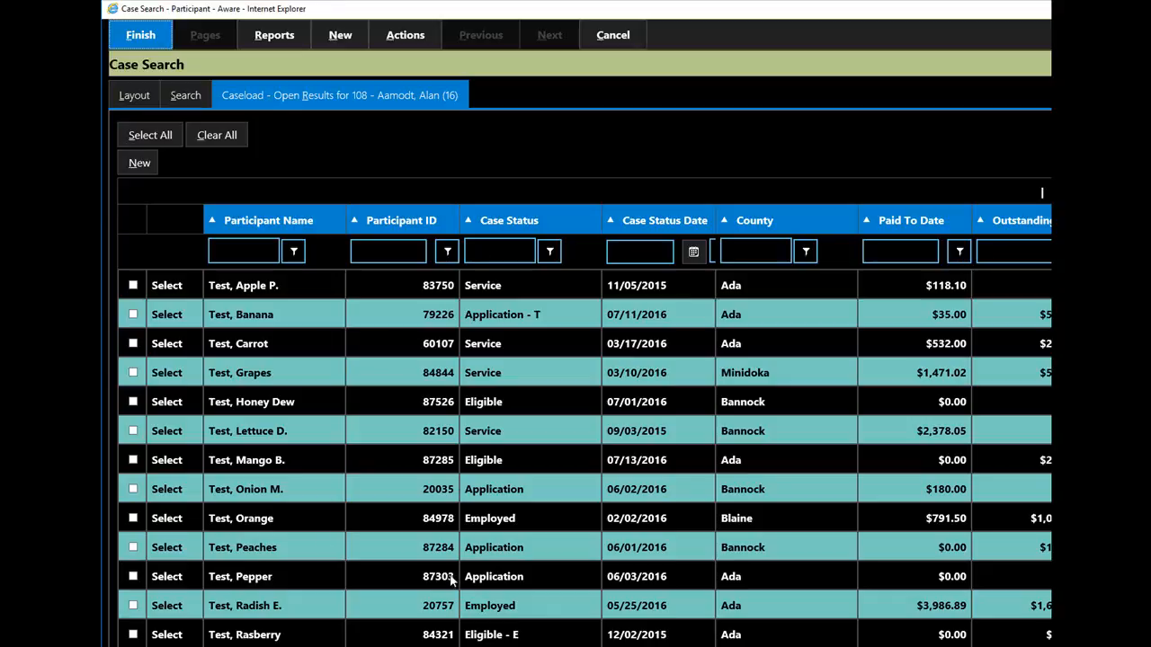
pyautogui.click(294, 252)
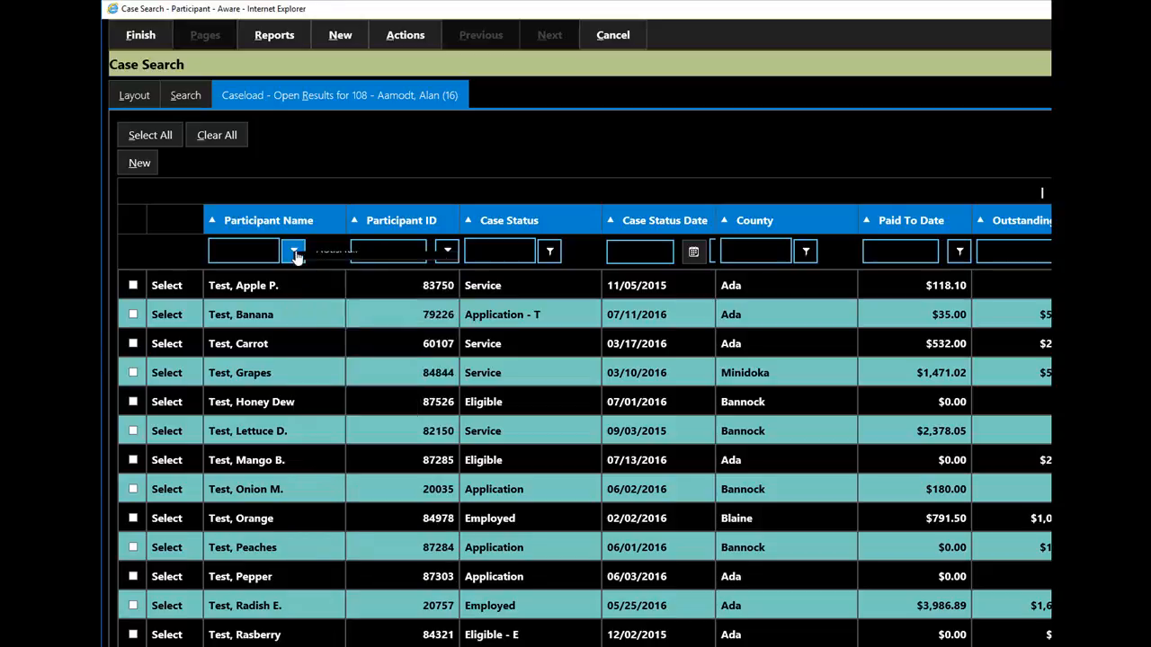
pyautogui.click(447, 251)
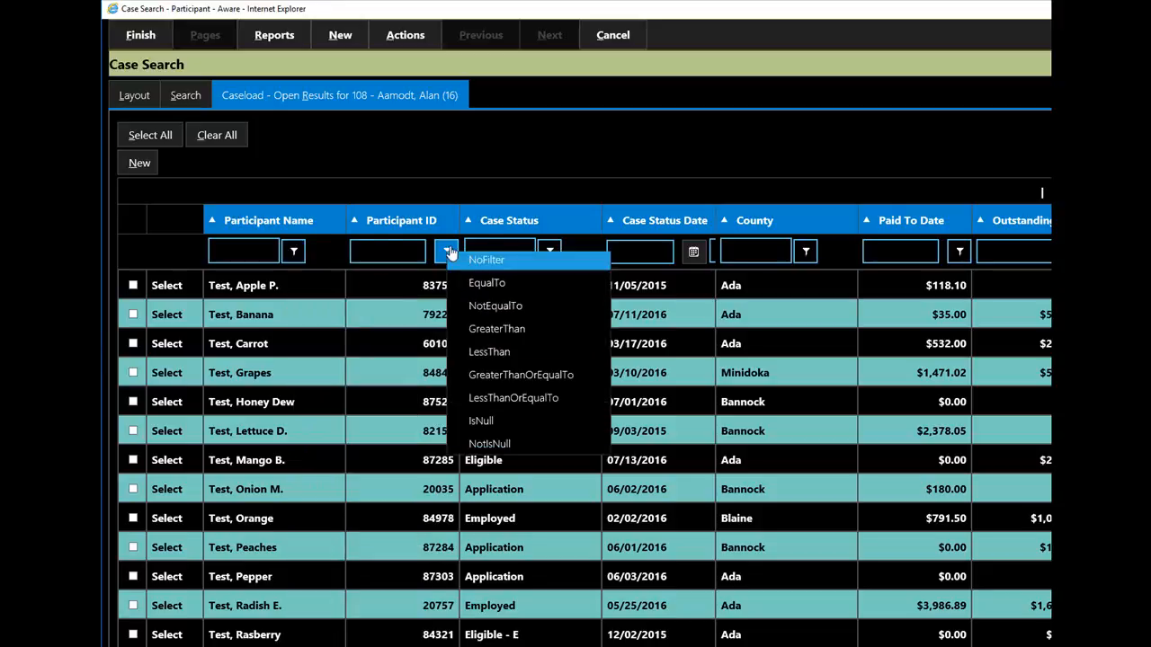
# View the header fields, including Phone Number, of the participant case in the third row, and return to the search
pyautogui.click(313, 350)
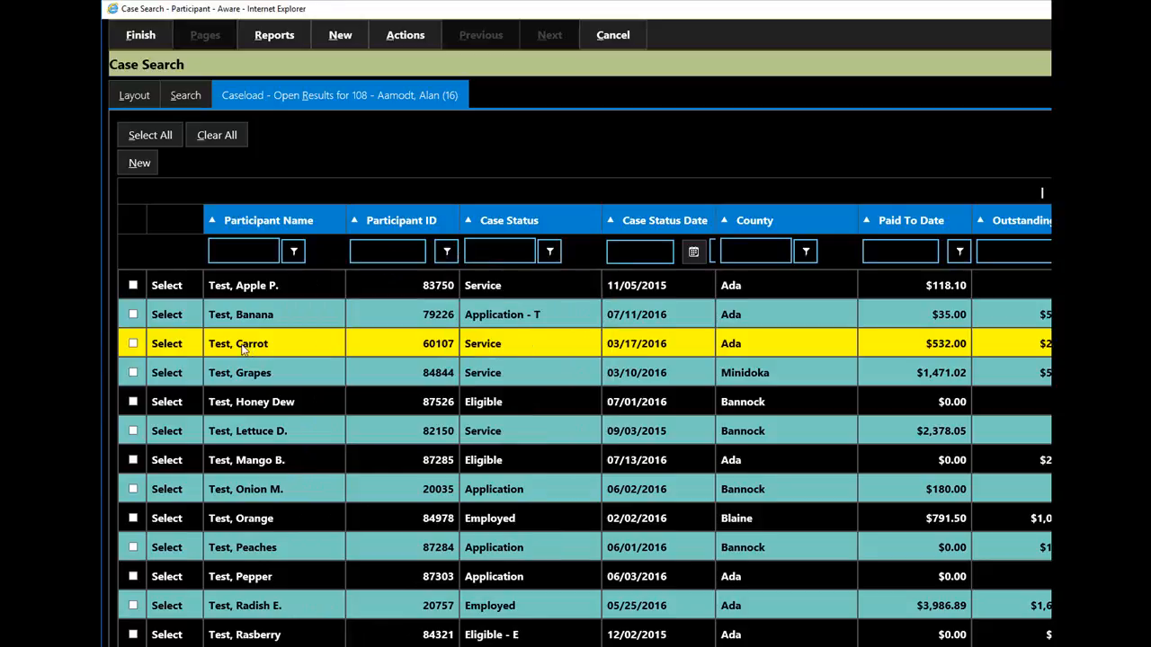
pyautogui.click(165, 345)
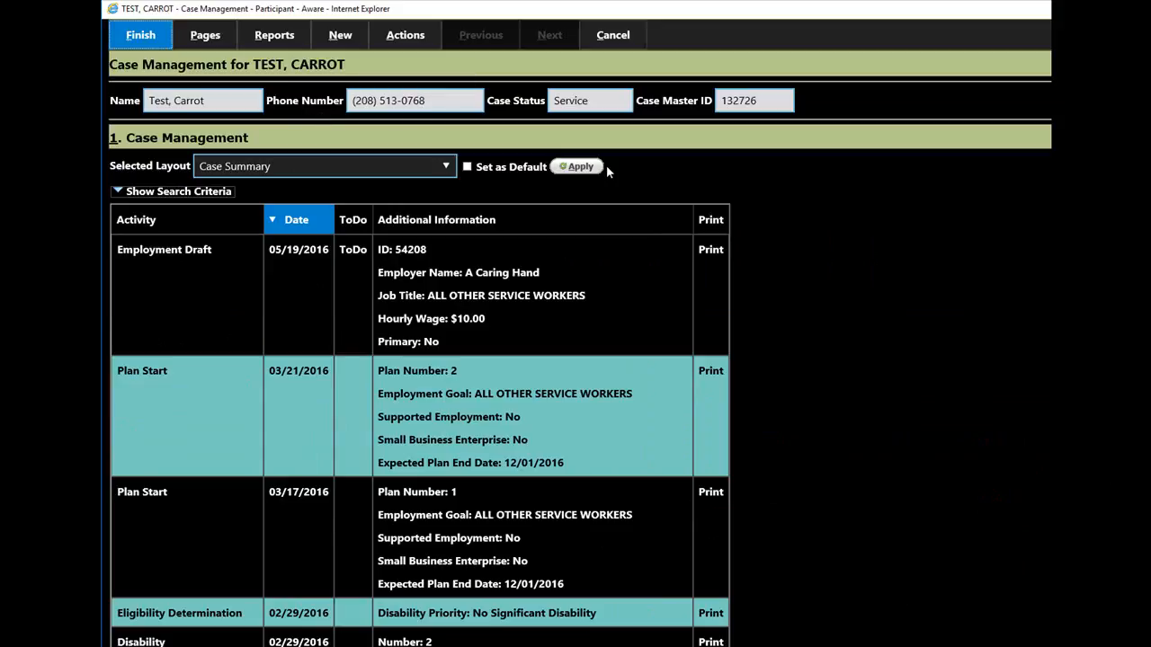
pyautogui.click(612, 37)
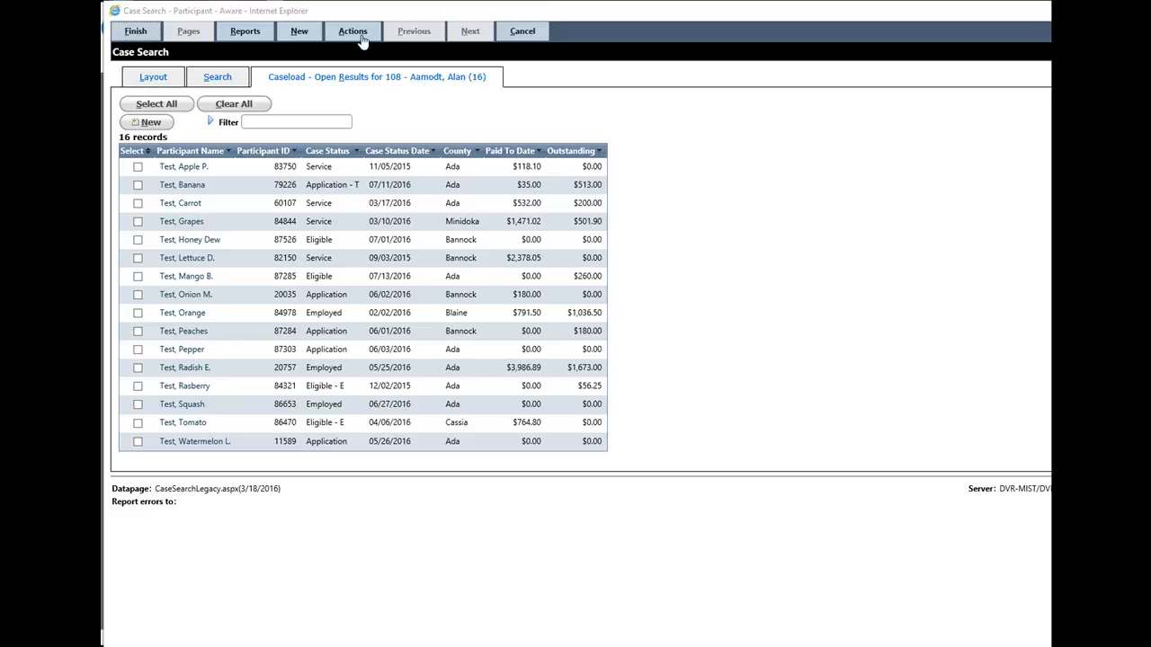
# Create a new Case Search layout through Manage Layouts and name it Test Today
pyautogui.click(366, 35)
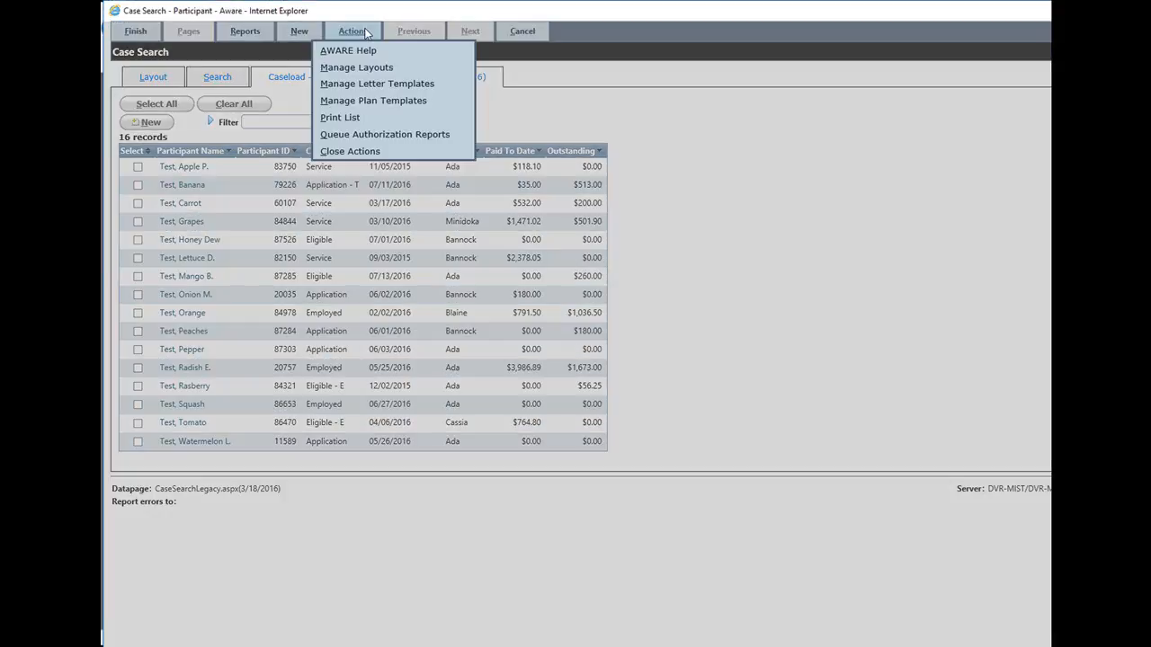
pyautogui.click(358, 67)
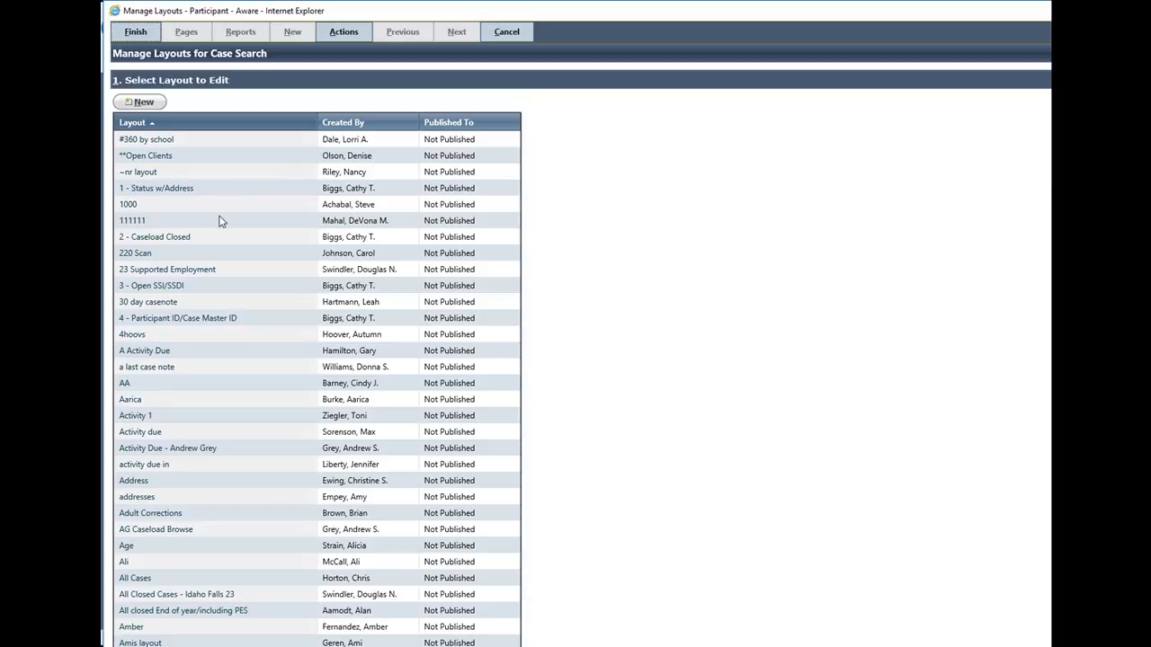
pyautogui.click(144, 102)
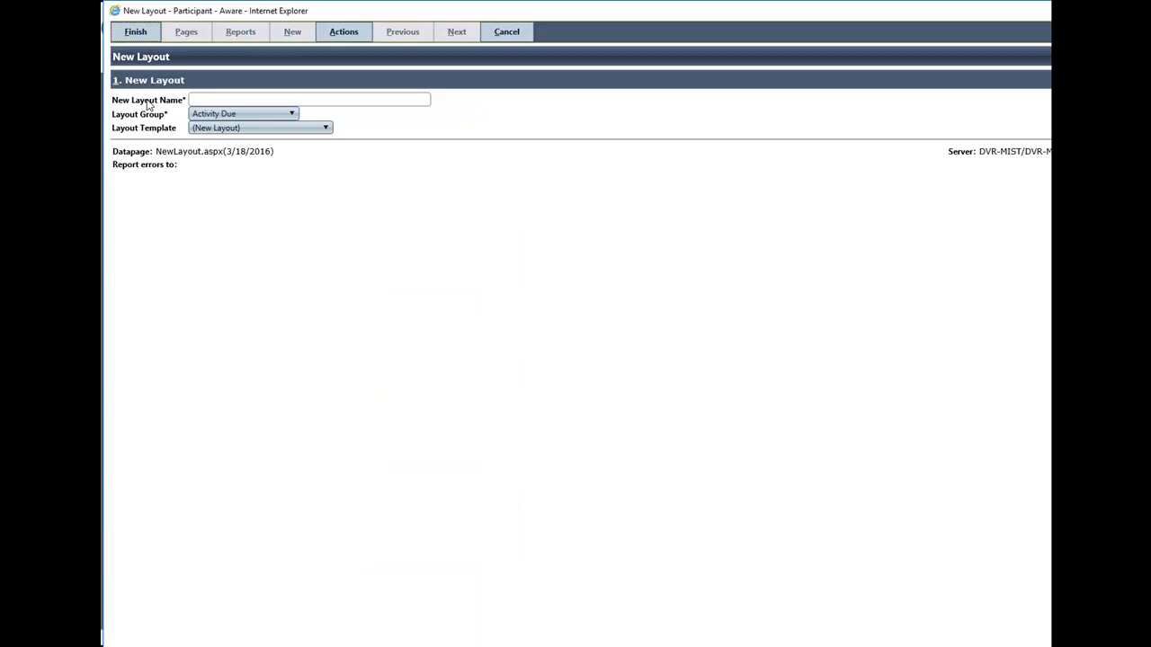
pyautogui.click(244, 99)
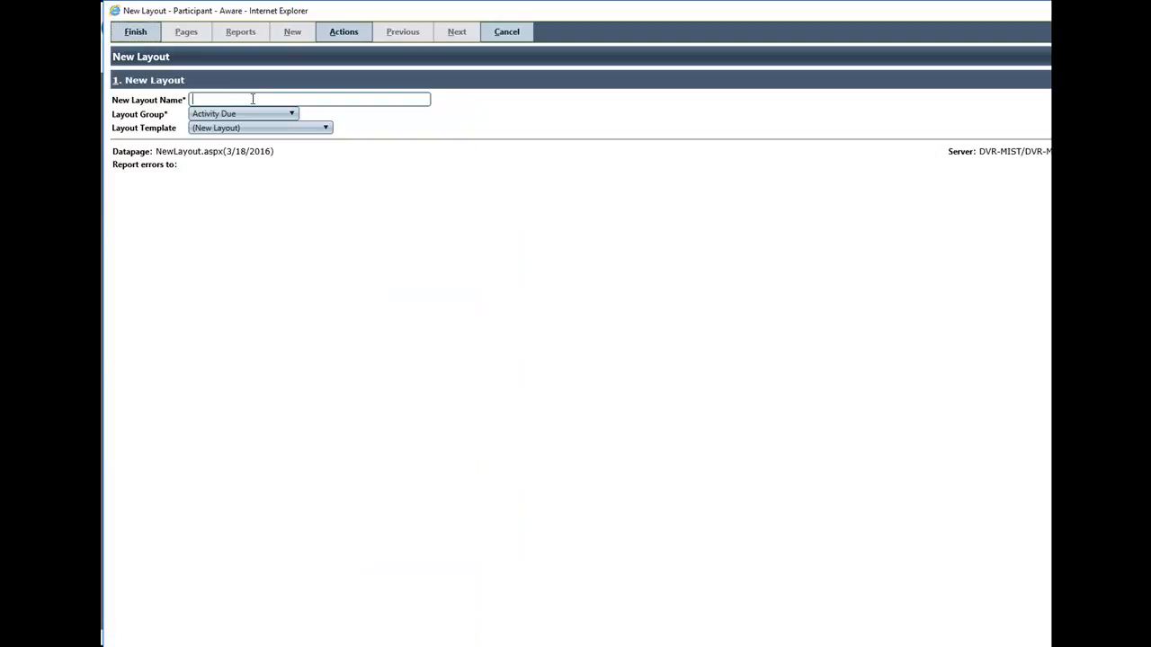
pyautogui.write('Test')
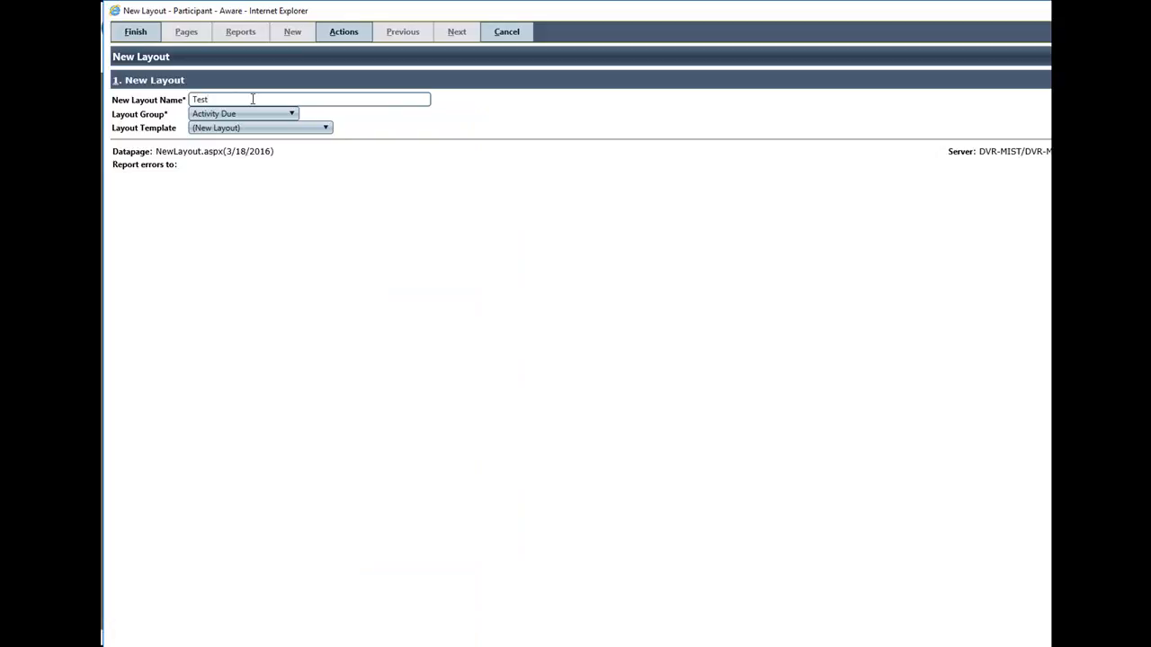
pyautogui.write(' Today')
# Set the new layout's group to Case and its template to Caseload - Open, and save it to reach its layout options
pyautogui.click(295, 114)
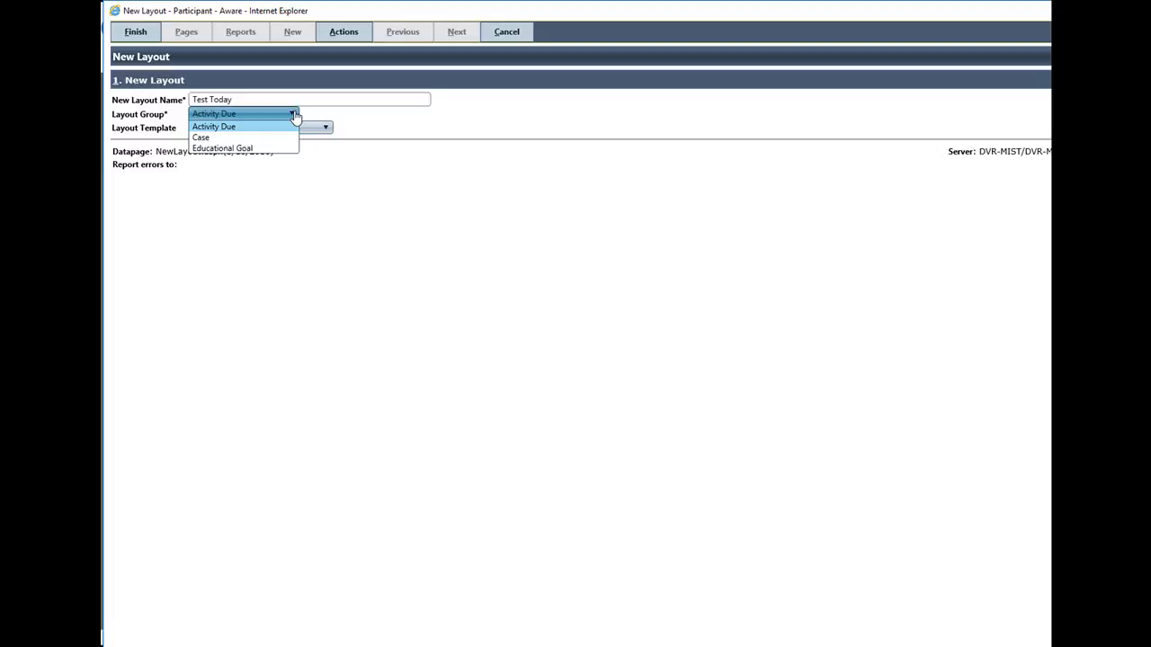
pyautogui.click(200, 137)
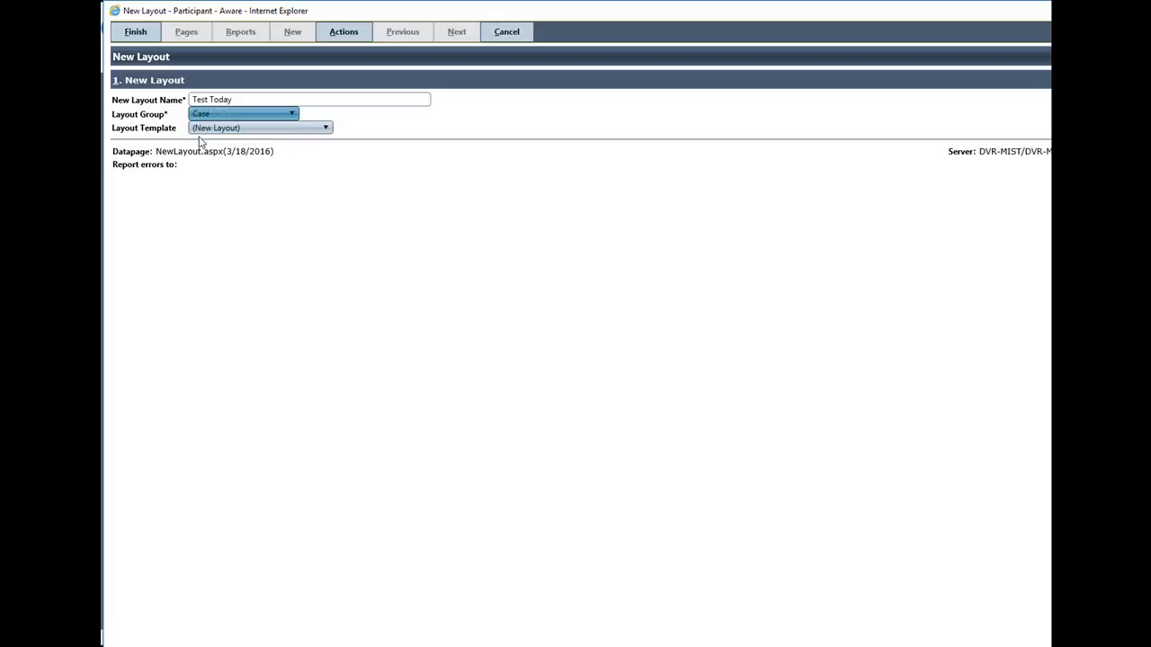
pyautogui.click(328, 128)
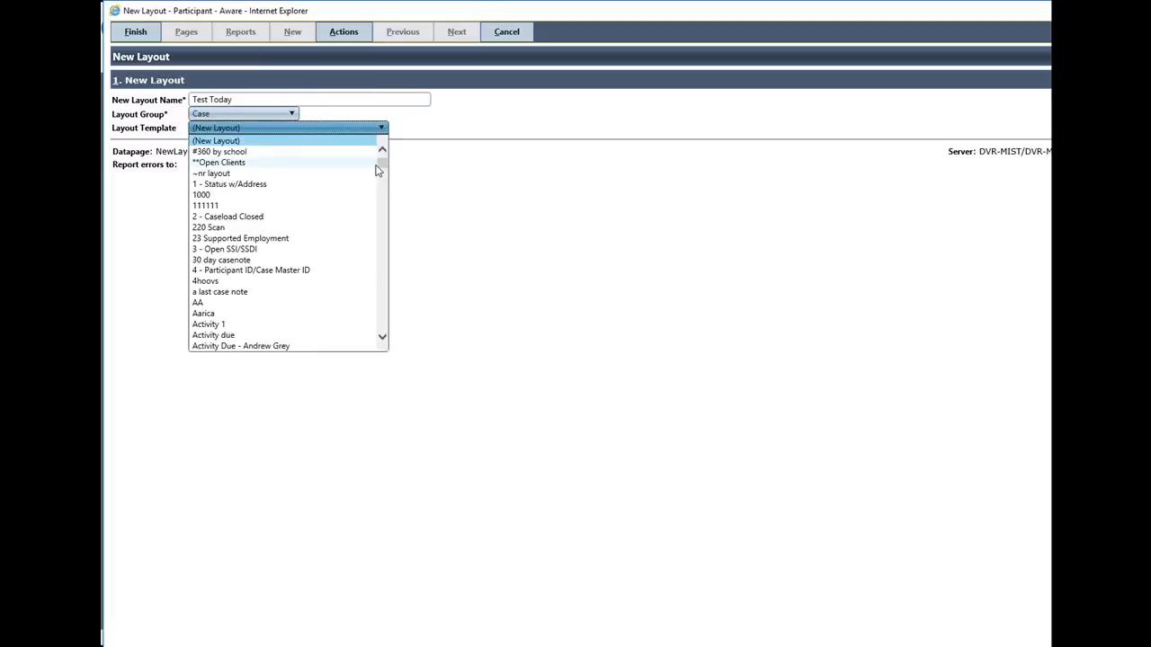
pyautogui.moveTo(383, 167); pyautogui.dragTo(382, 186)
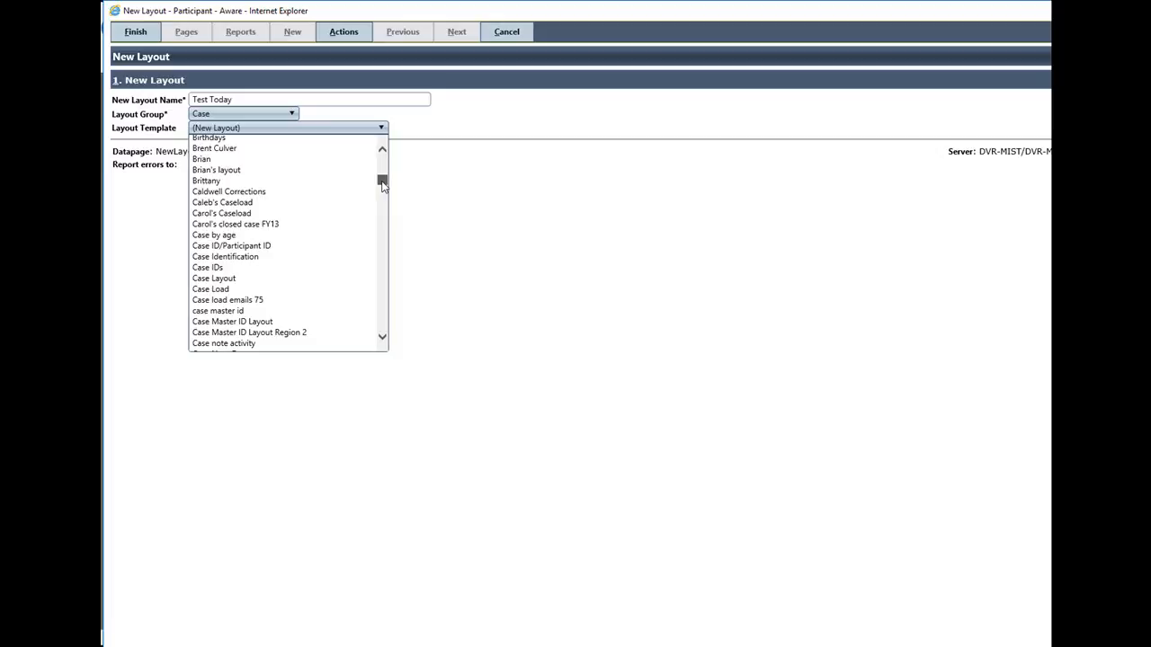
pyautogui.moveTo(382, 186); pyautogui.dragTo(386, 187)
pyautogui.scroll(-4, 351, 234)
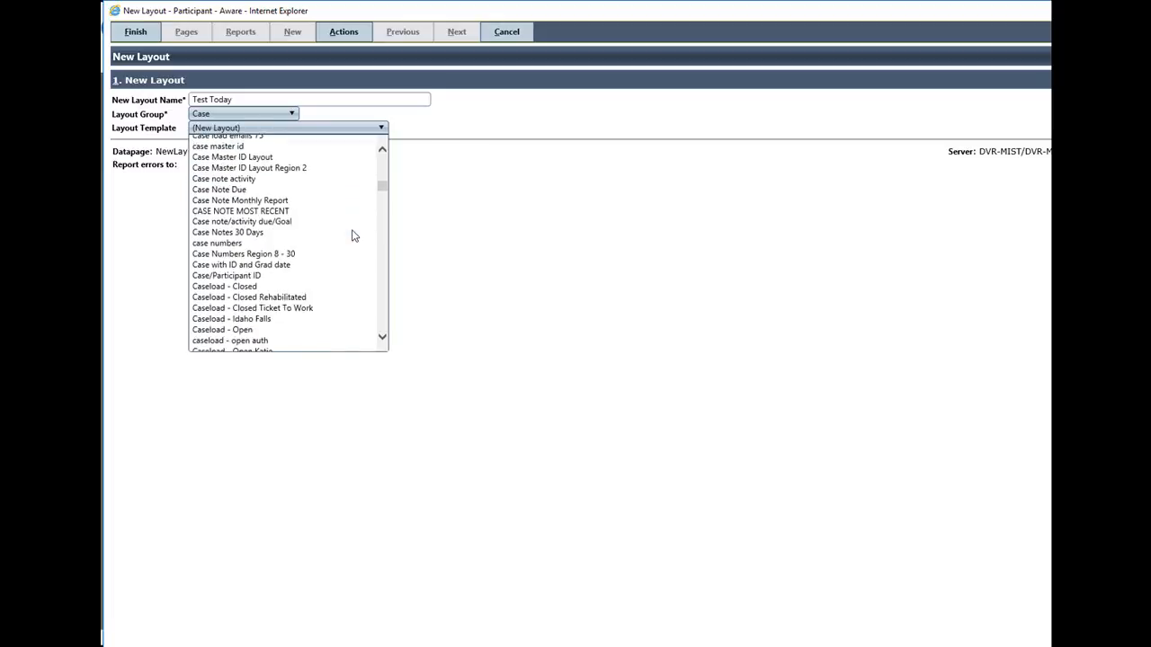
pyautogui.scroll(-1, 353, 236)
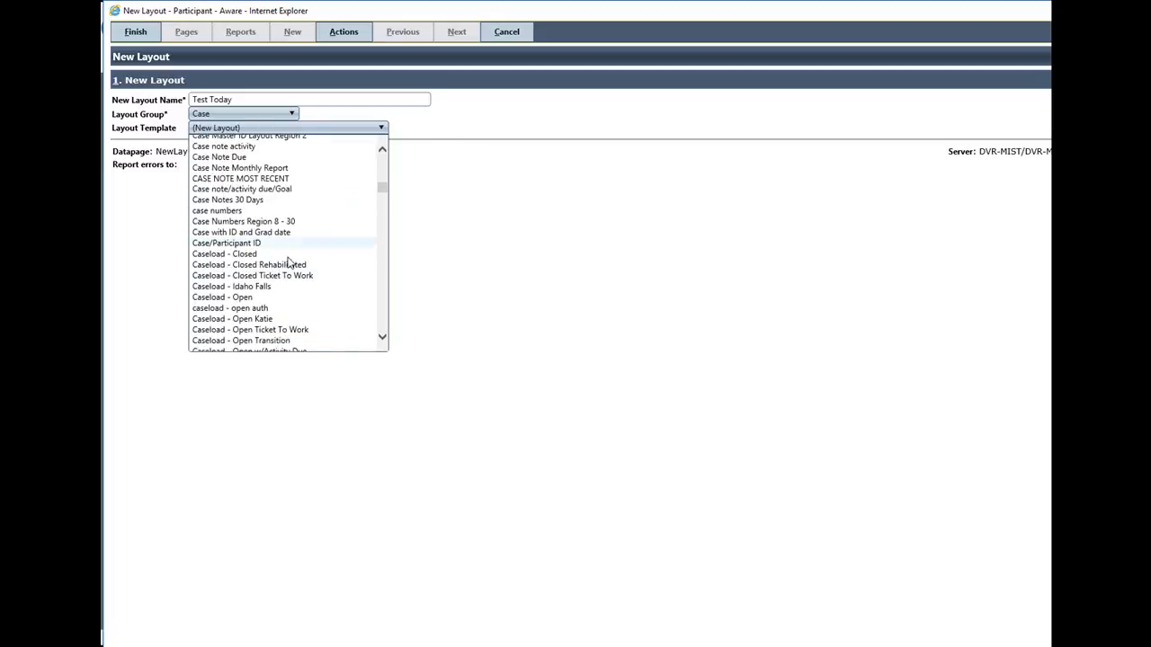
pyautogui.click(243, 301)
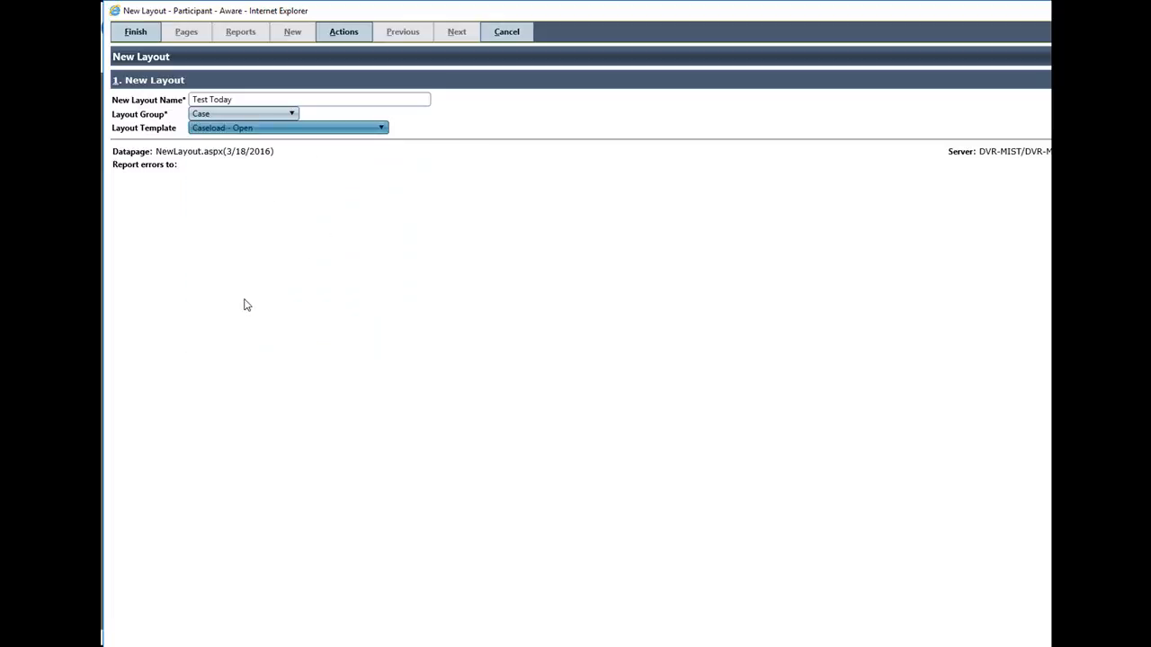
pyautogui.click(144, 33)
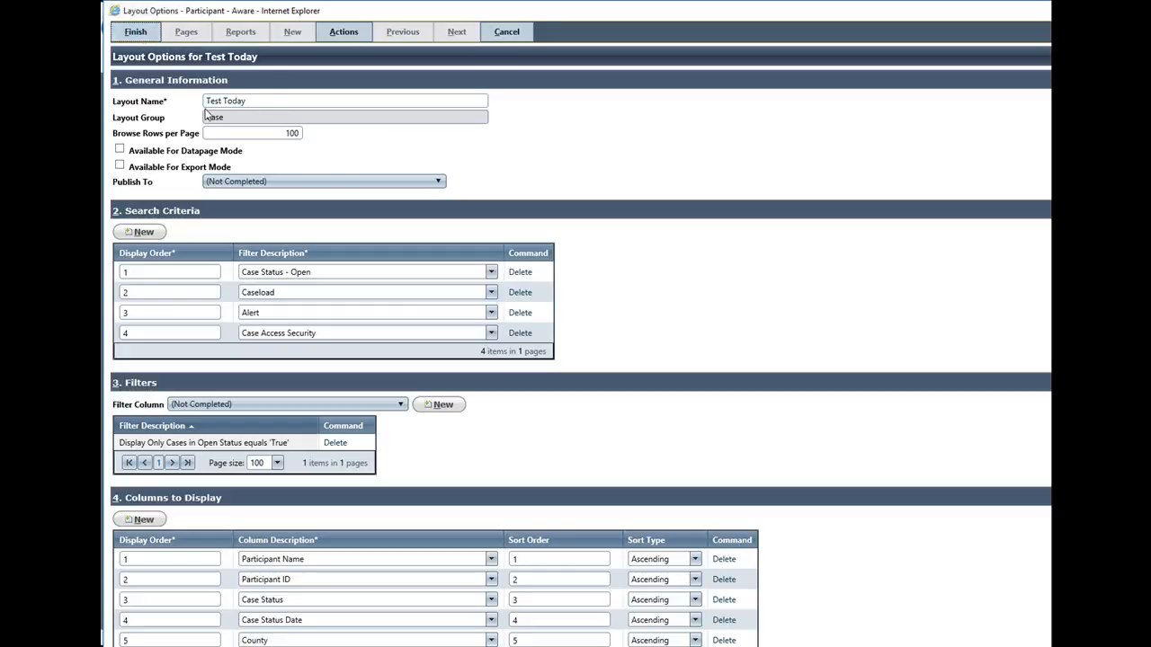
# Make the layout available for Datapage Mode and view the Publish To choices without selecting one
pyautogui.click(121, 150)
pyautogui.click(438, 181)
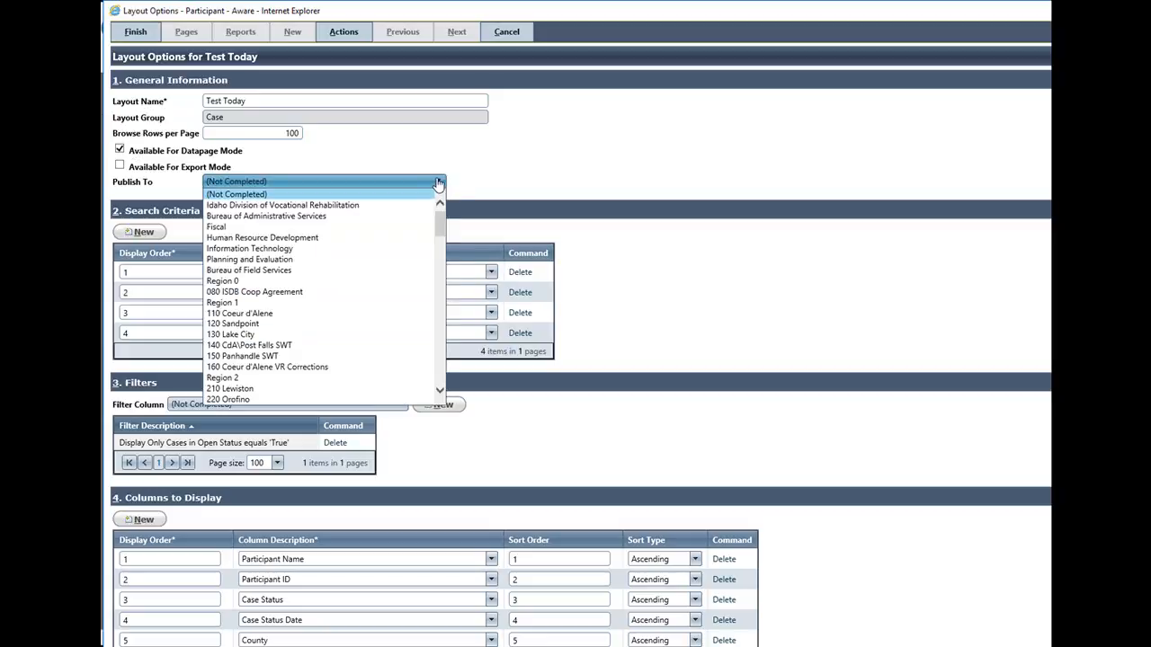
pyautogui.click(438, 183)
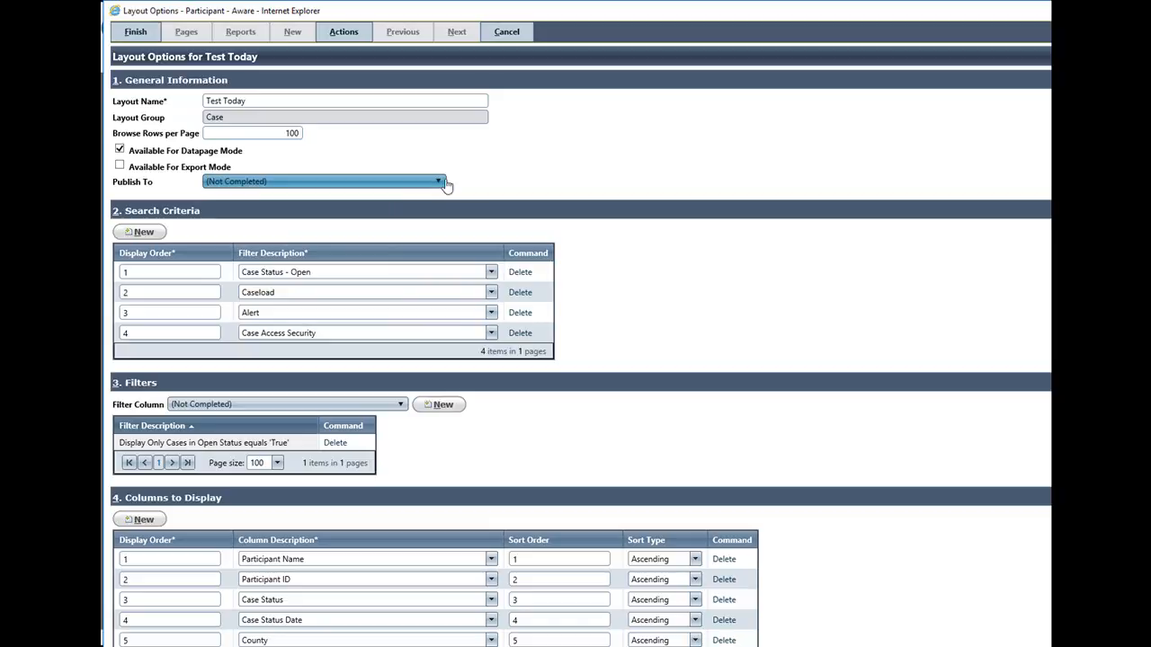
# In Columns to Display, replace County with Case Note Date - Most Recent and Paid To Date with Activity Due - Highest Ranking
pyautogui.scroll(-3, 708, 312)
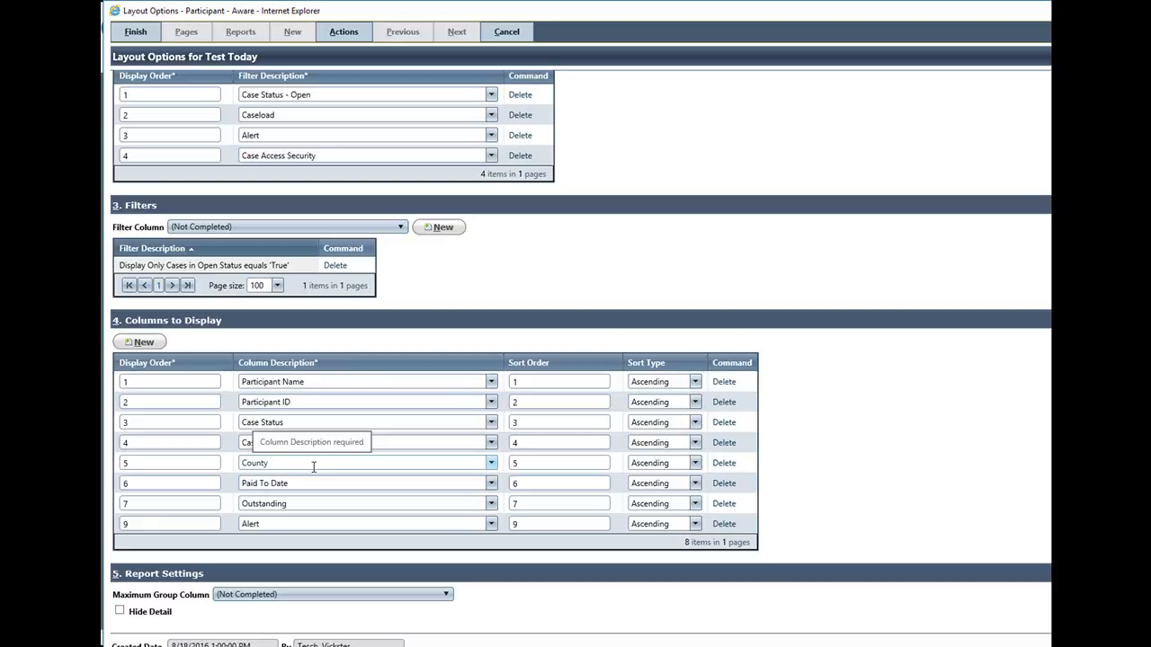
pyautogui.click(492, 463)
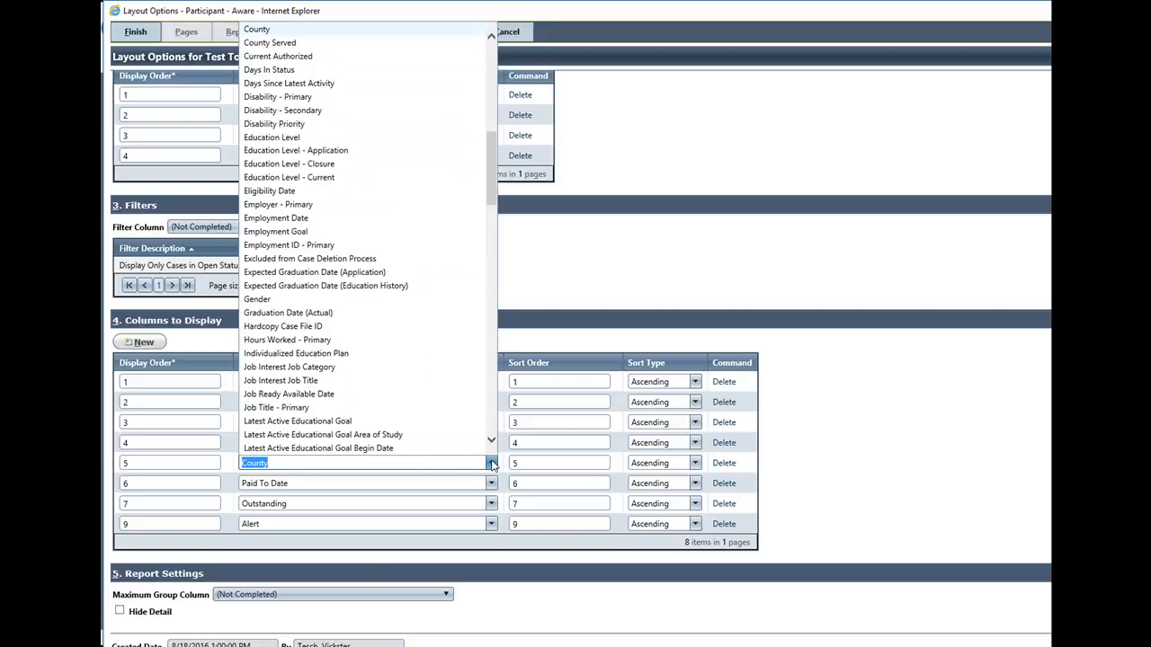
pyautogui.scroll(6, 455, 372)
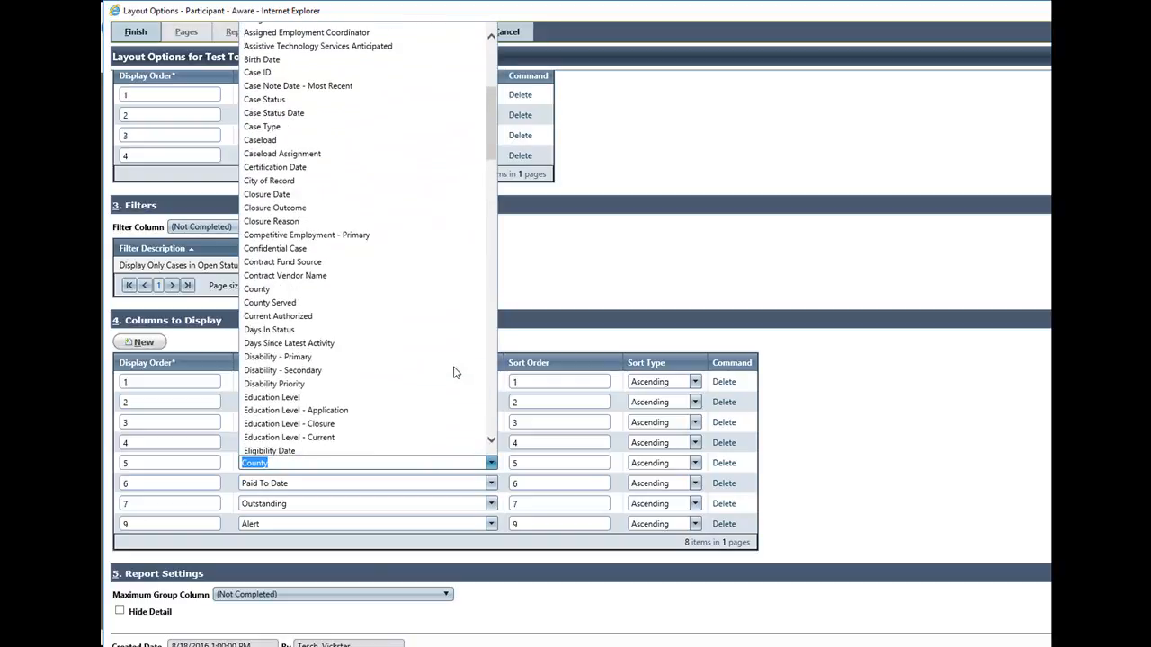
pyautogui.scroll(2, 455, 372)
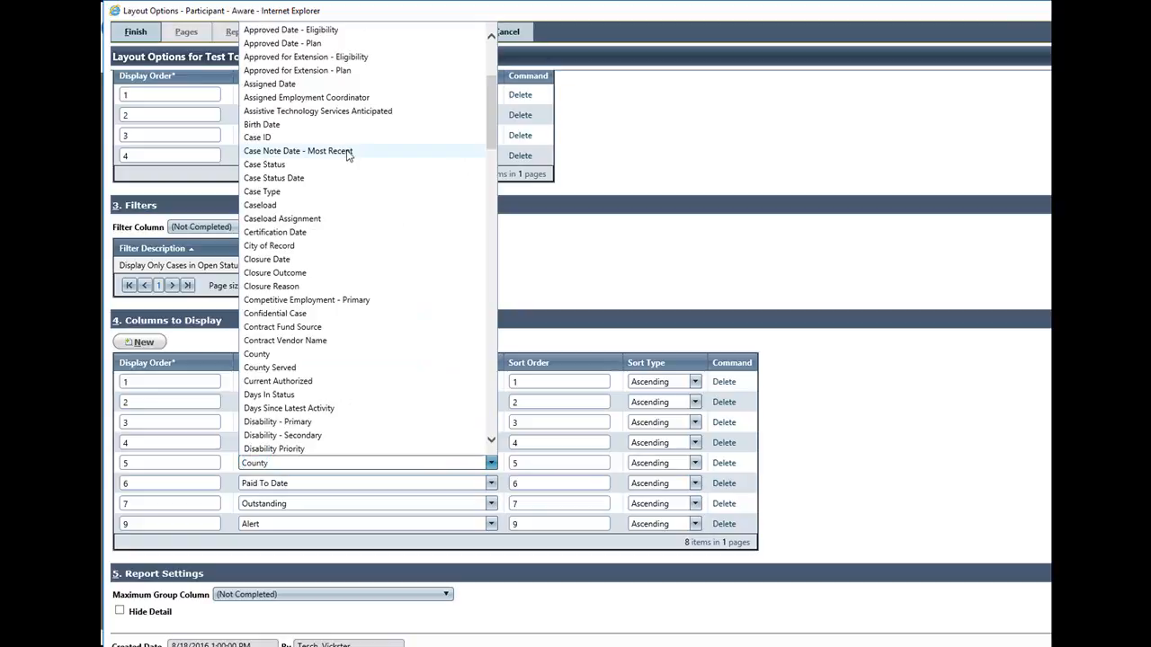
pyautogui.click(348, 152)
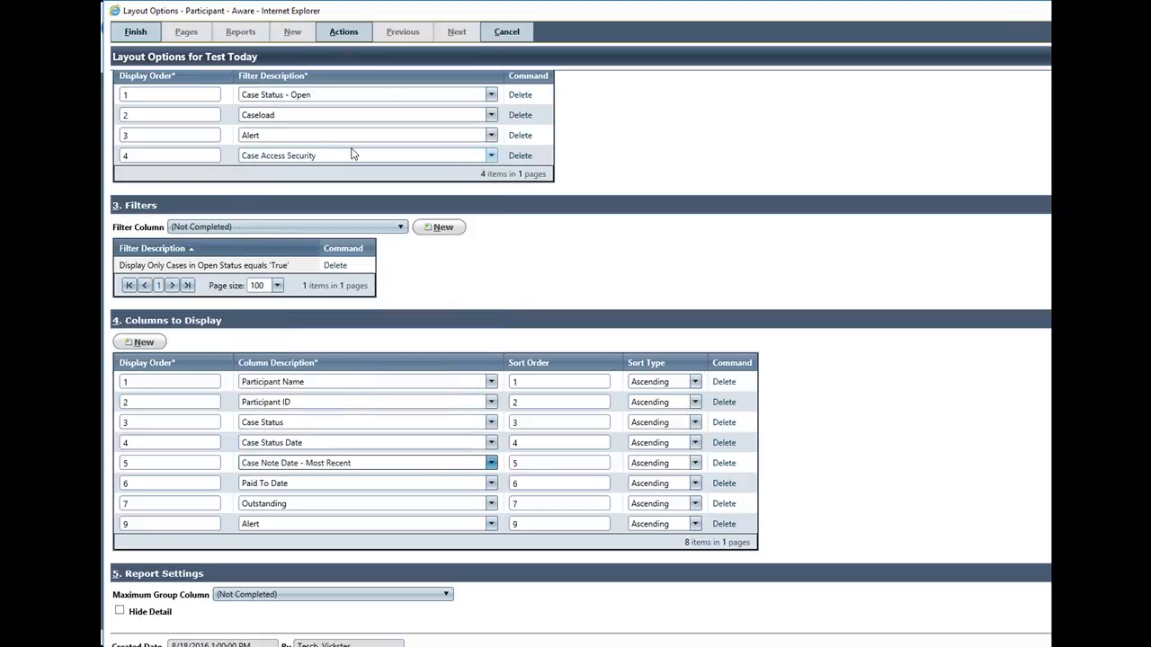
pyautogui.click(491, 486)
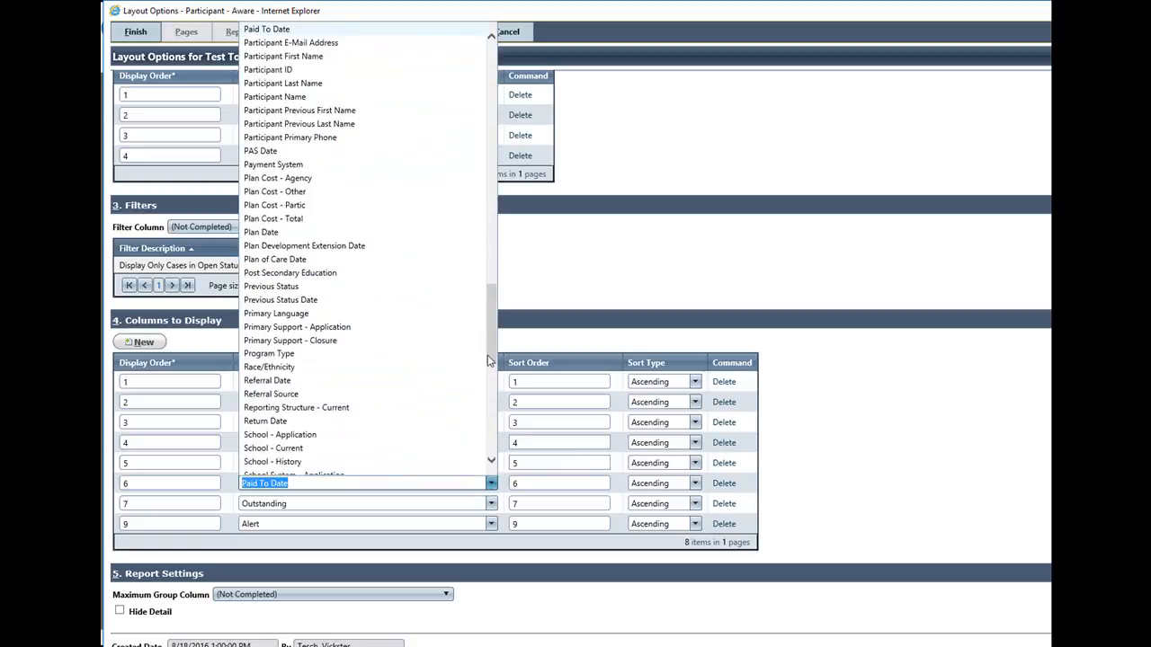
pyautogui.moveTo(487, 344); pyautogui.dragTo(505, 82)
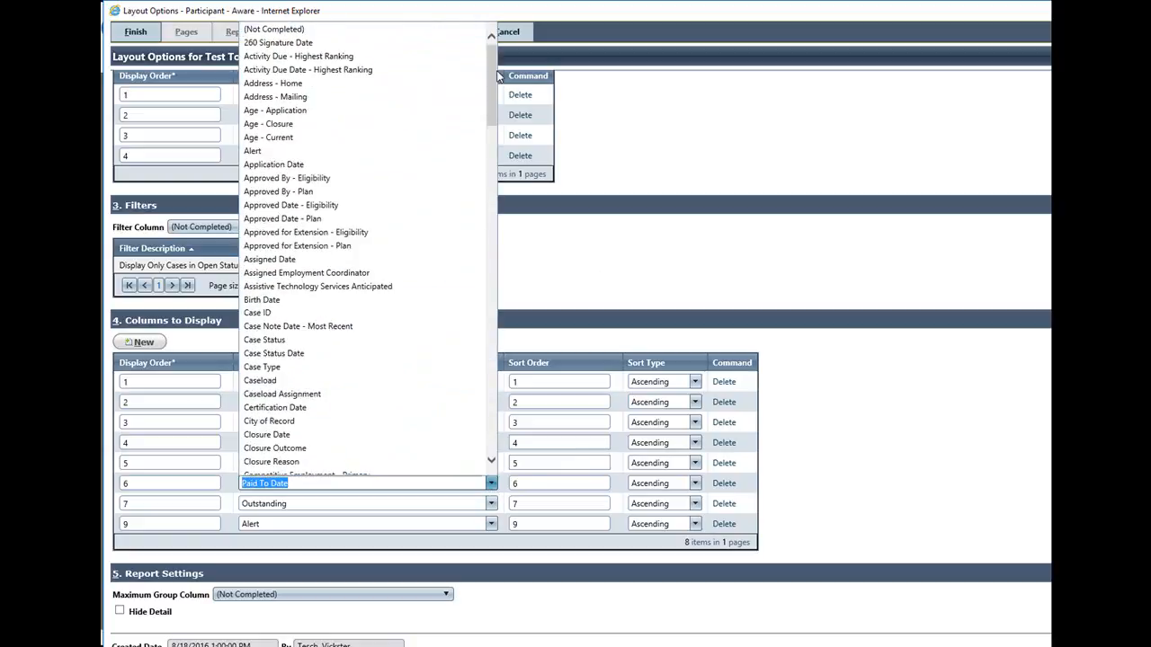
pyautogui.click(382, 57)
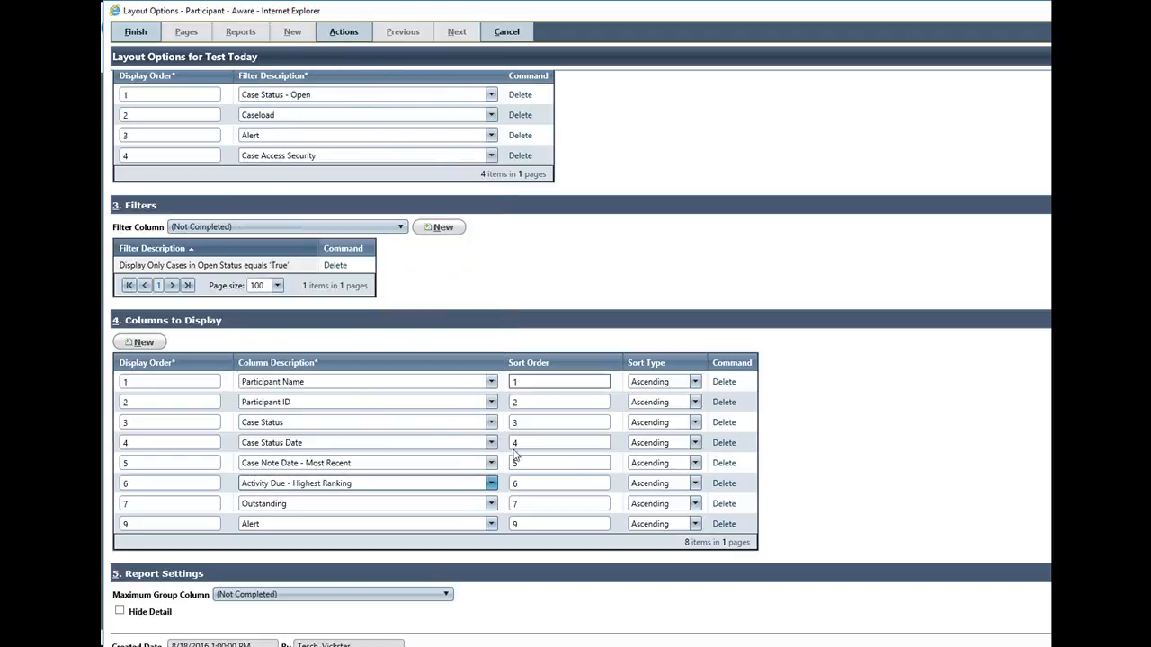
# In Columns to Display, replace Outstanding with Student with Disability and Alert with Youth with Disability
pyautogui.click(491, 508)
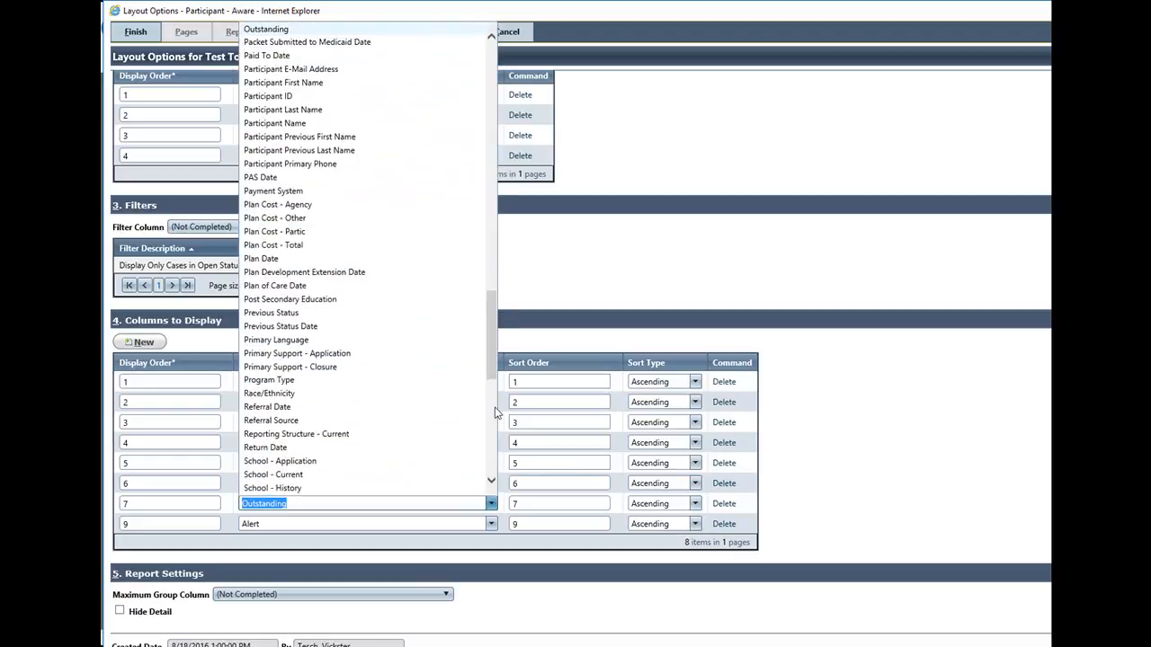
pyautogui.moveTo(491, 332); pyautogui.dragTo(396, 415)
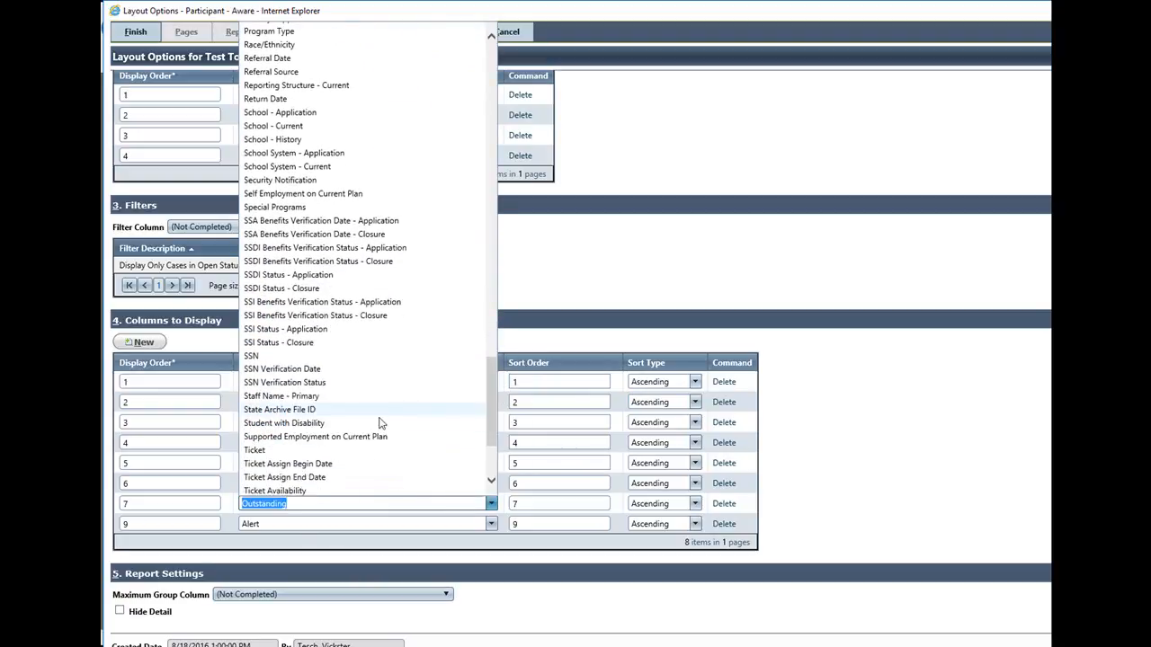
pyautogui.click(315, 423)
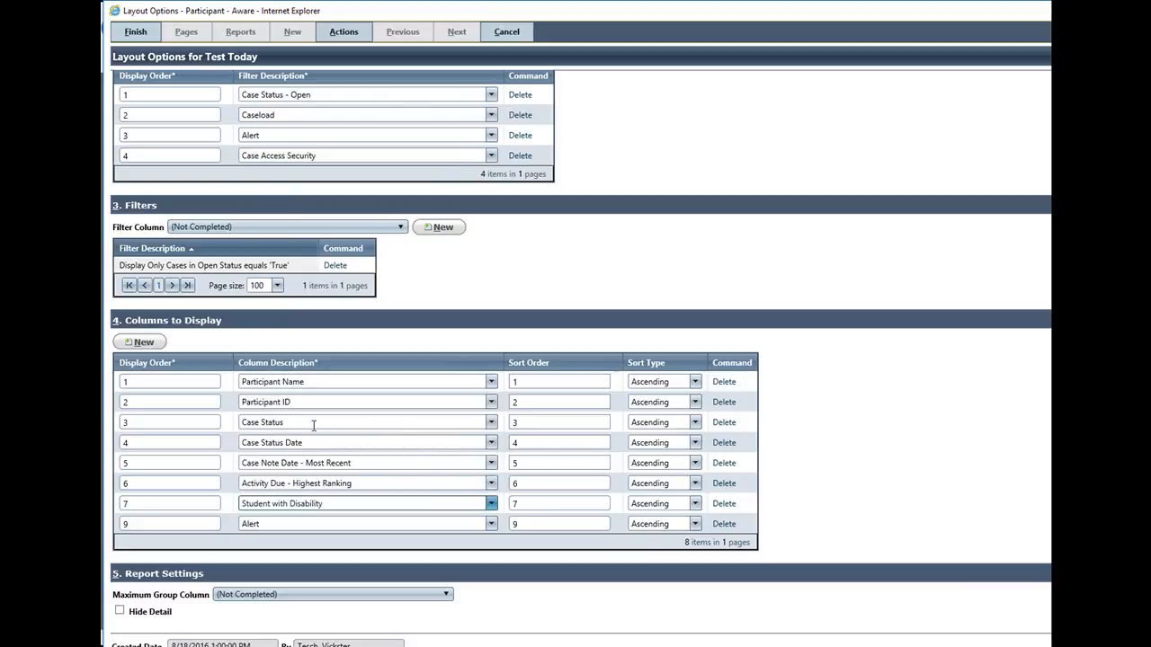
pyautogui.click(492, 524)
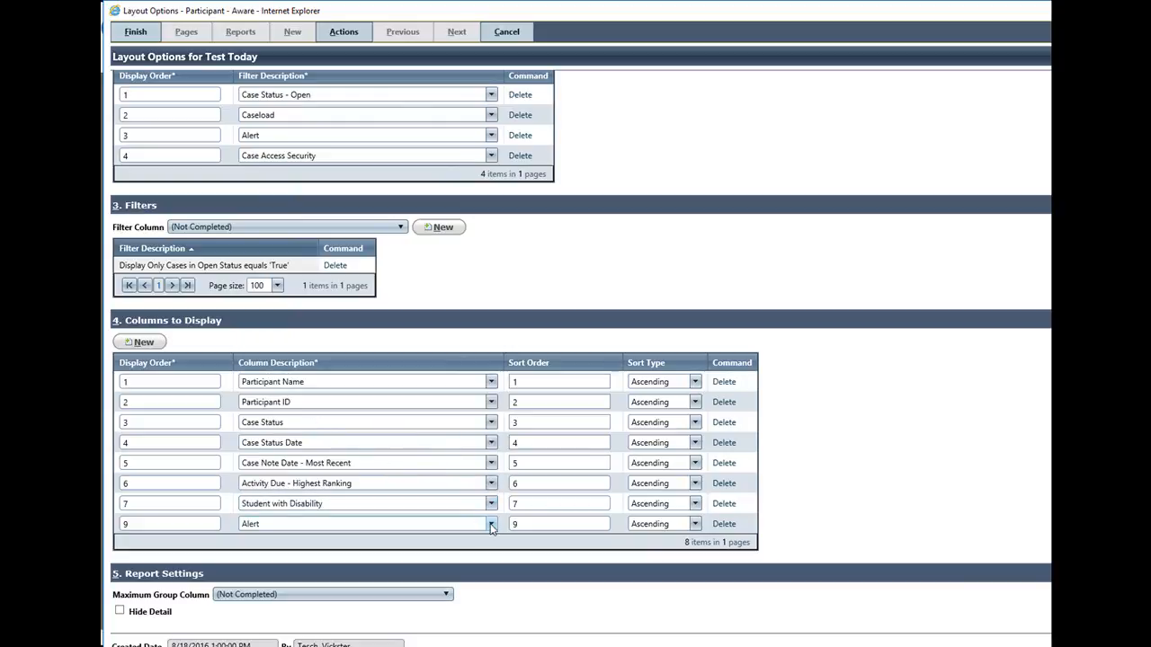
pyautogui.moveTo(492, 146); pyautogui.dragTo(490, 487)
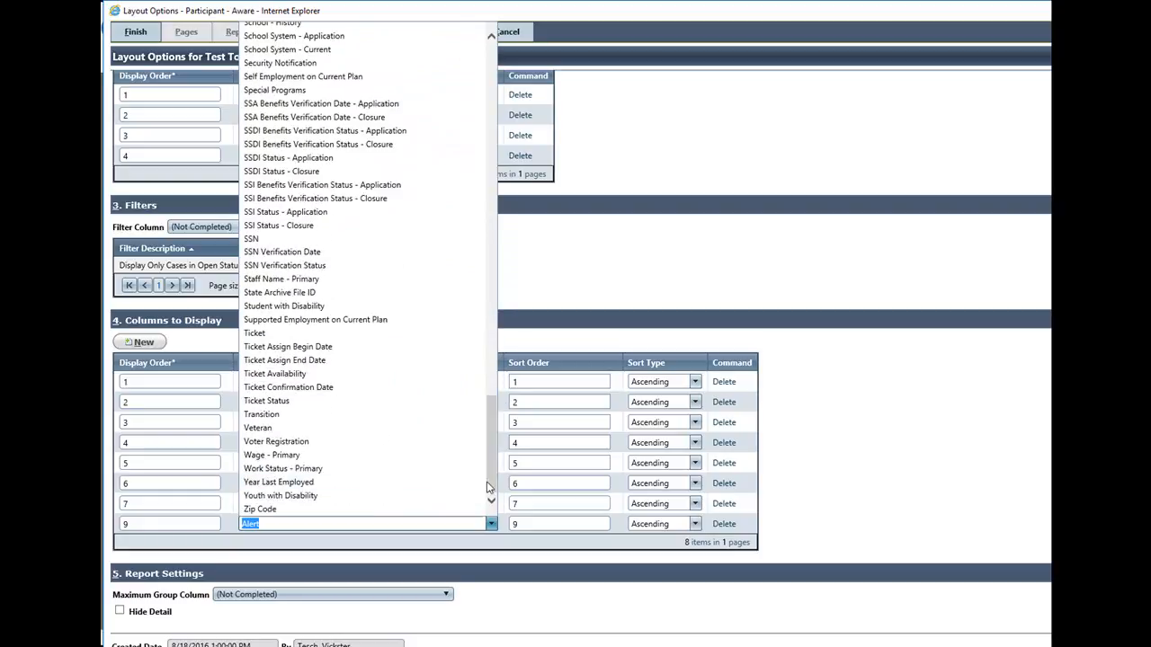
pyautogui.click(302, 495)
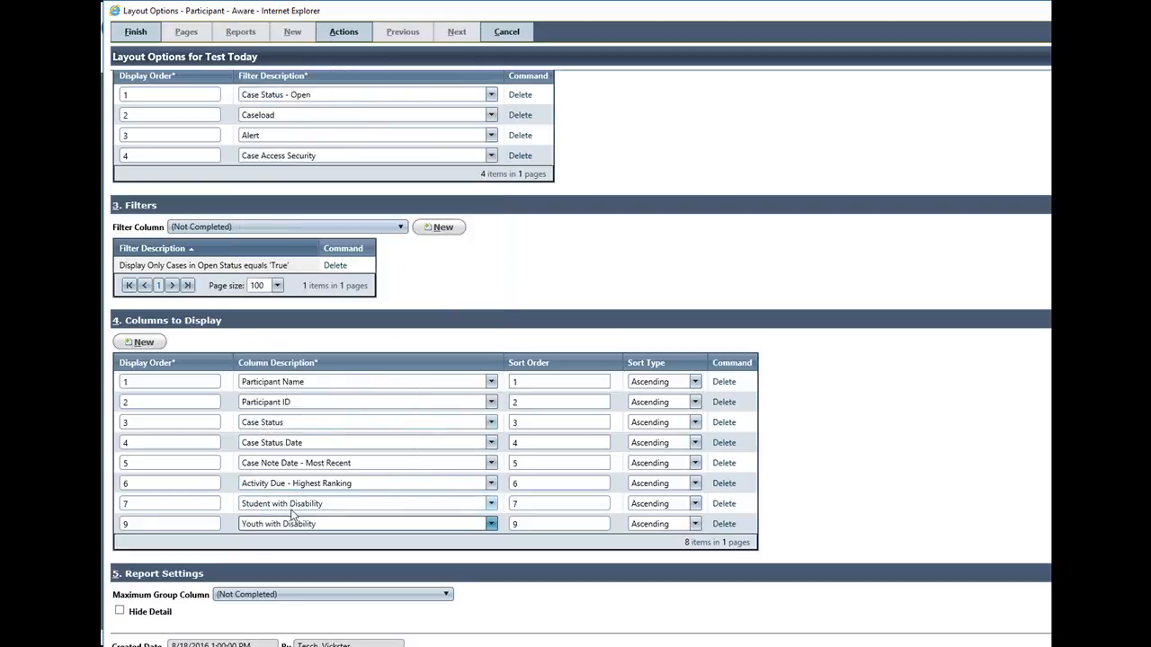
# Add a Supported Employment on Current Plan column to Columns to Display, save the layout and return to Case Search
pyautogui.click(151, 343)
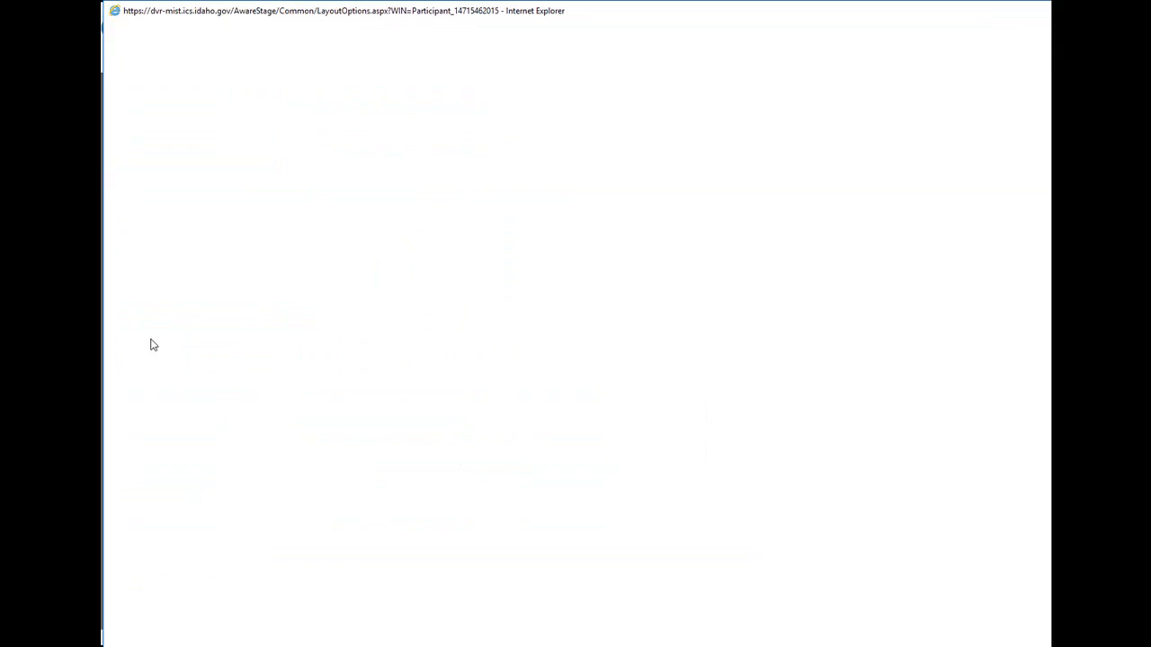
pyautogui.scroll(-2, 441, 454)
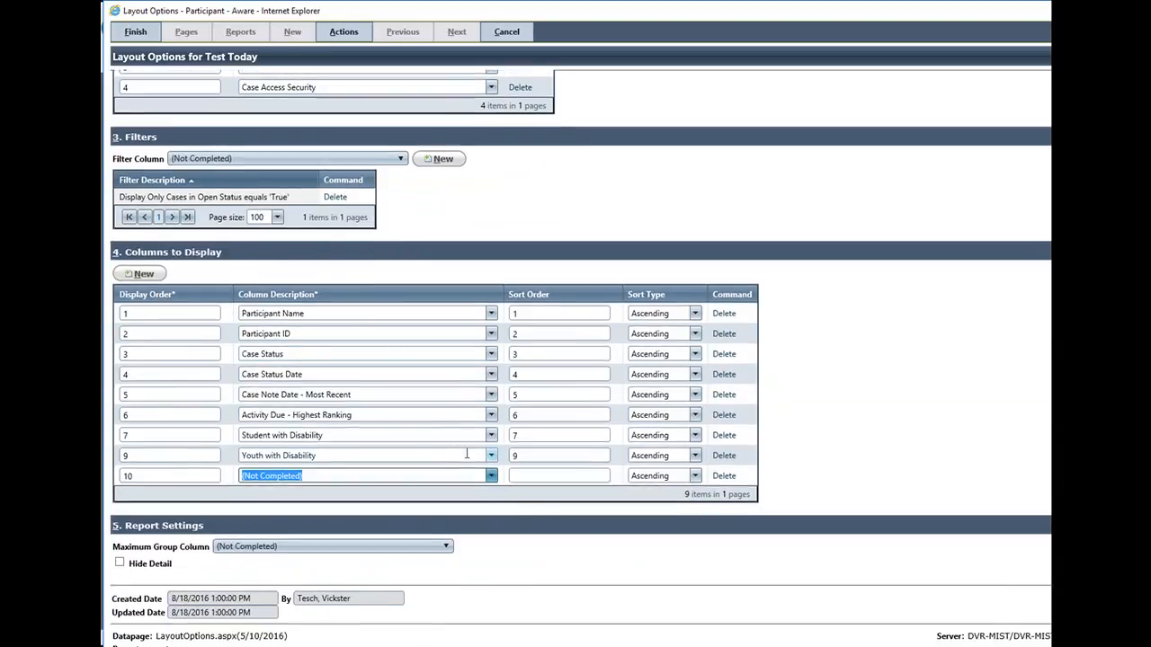
pyautogui.click(492, 477)
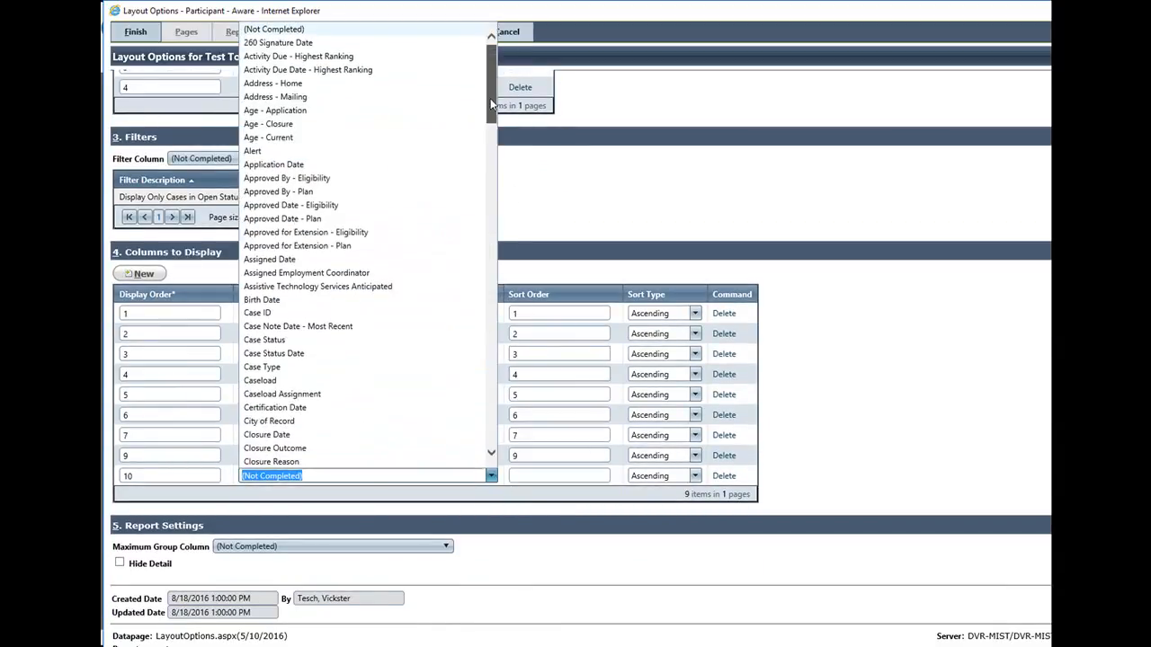
pyautogui.moveTo(490, 102); pyautogui.dragTo(518, 398)
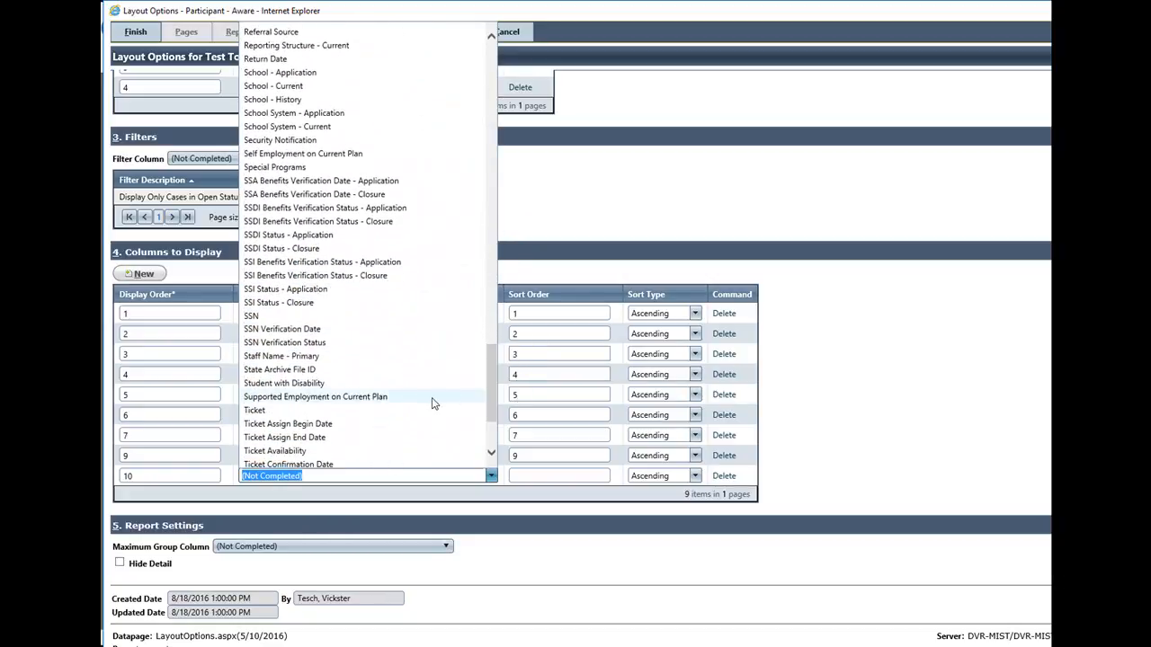
pyautogui.click(369, 398)
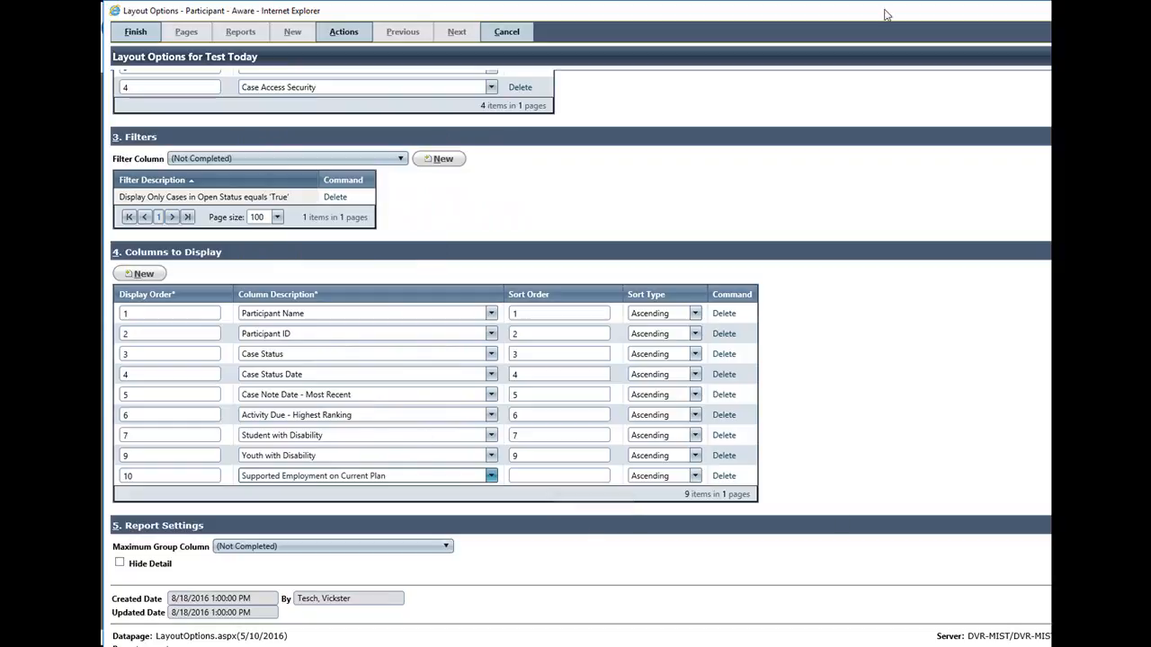
pyautogui.click(138, 33)
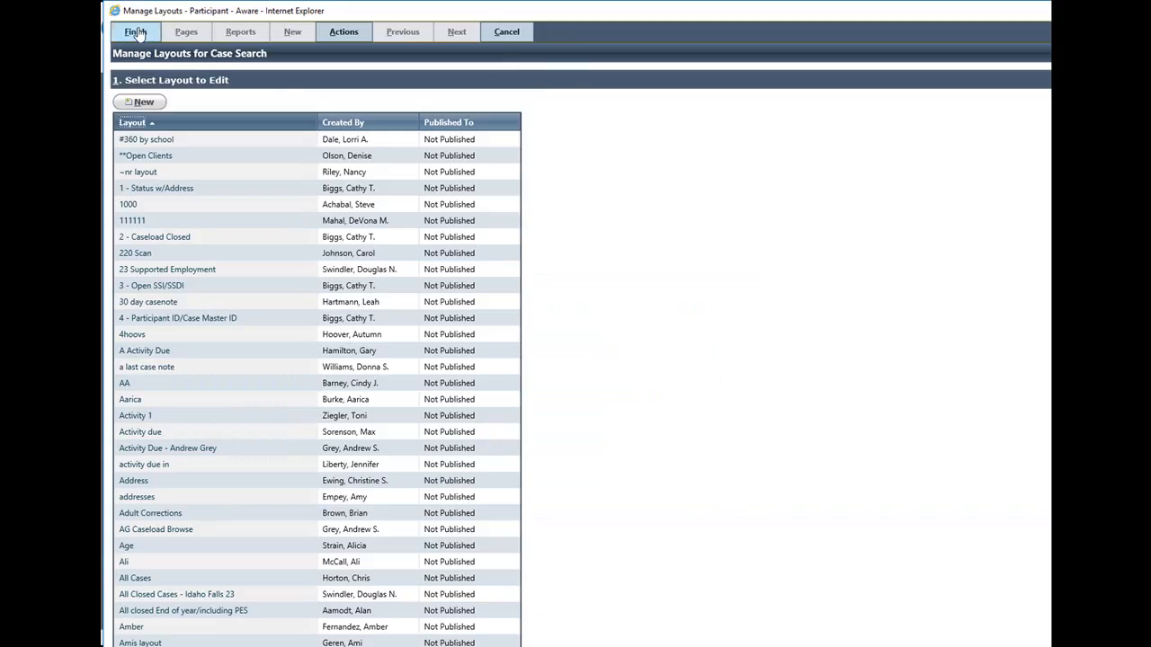
pyautogui.click(139, 32)
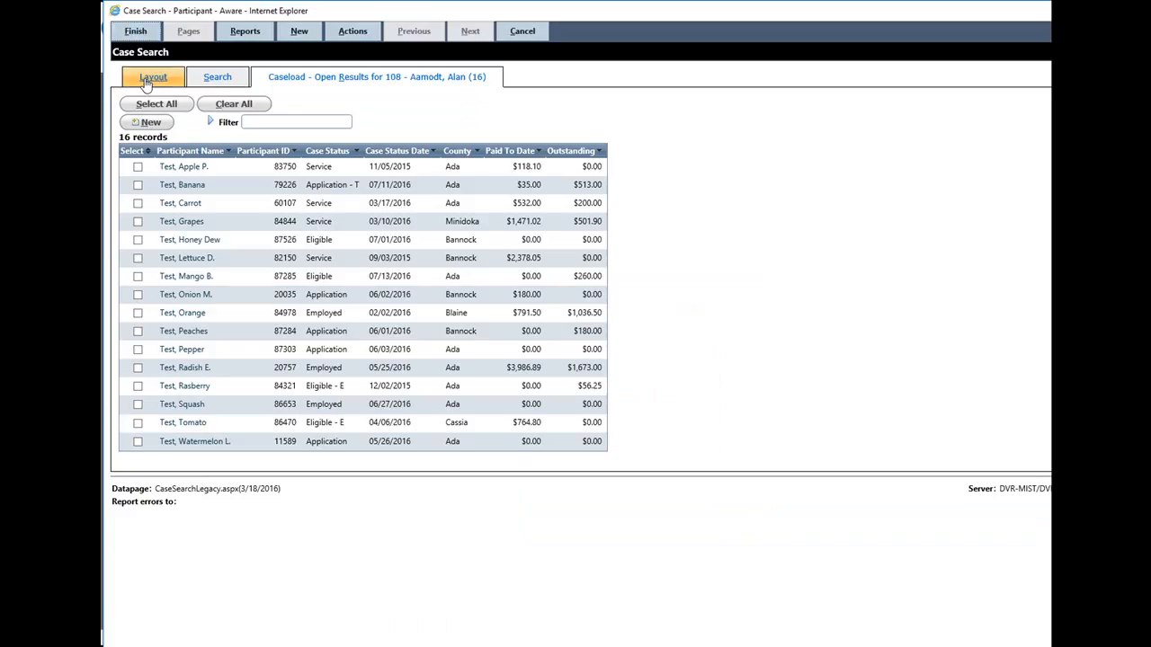
# Apply the Test Today layout to Case Search without setting it as the default
pyautogui.click(151, 79)
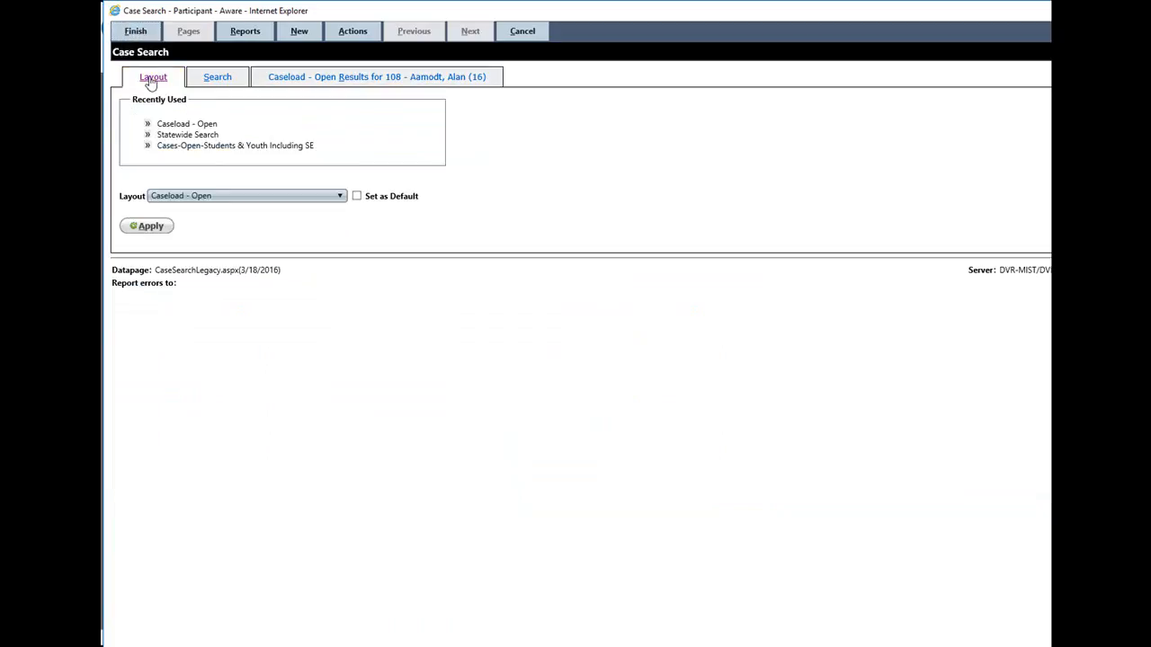
pyautogui.click(340, 197)
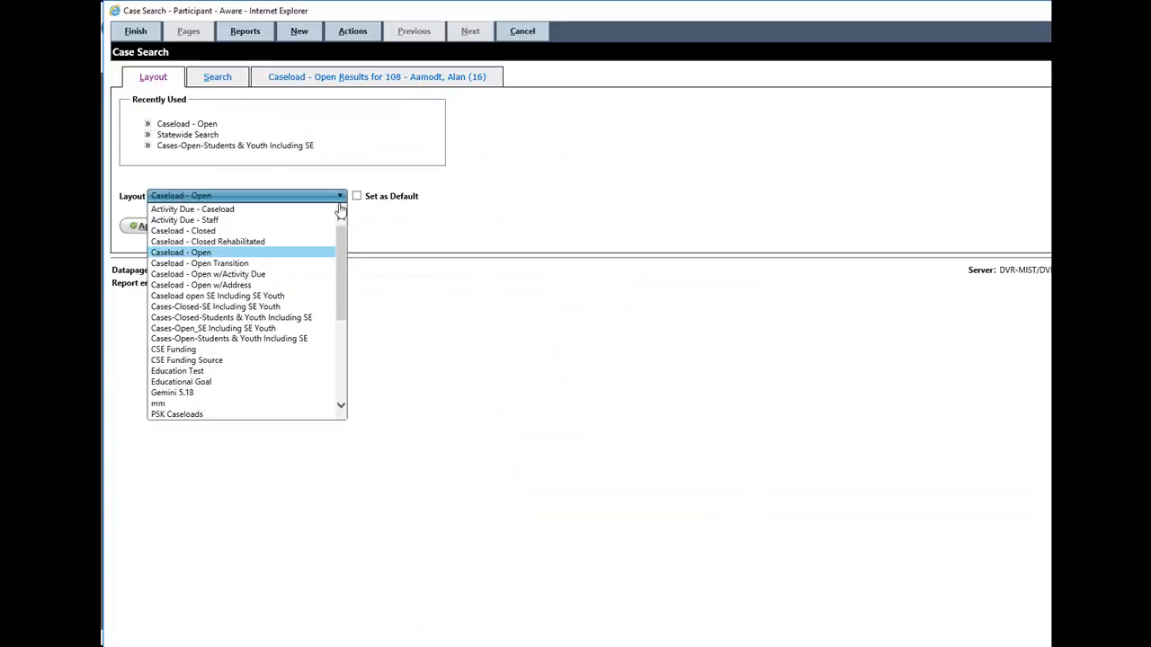
pyautogui.moveTo(340, 263); pyautogui.dragTo(360, 347)
pyautogui.click(210, 368)
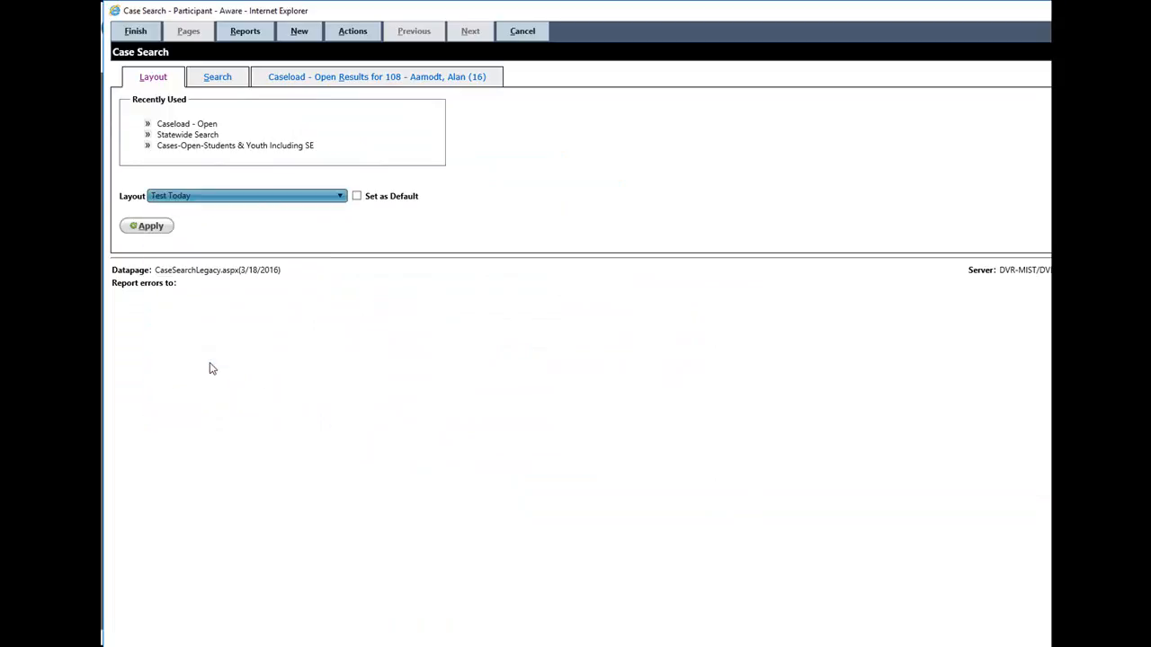
pyautogui.click(156, 228)
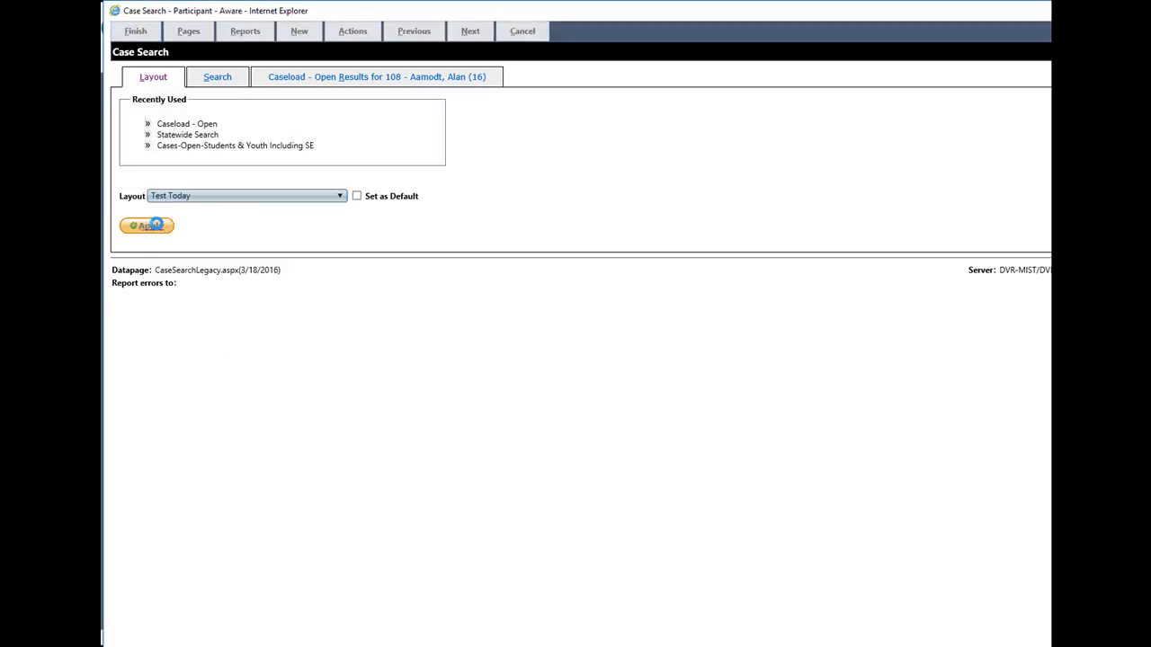